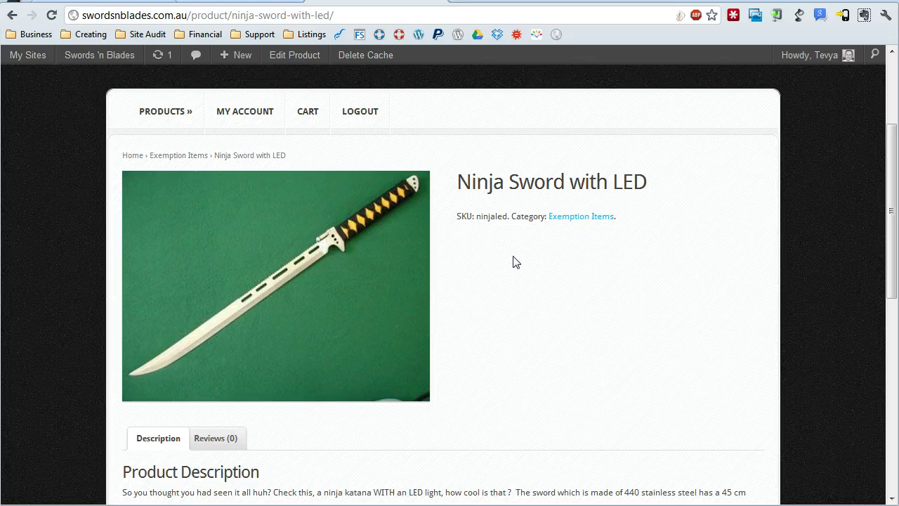
# Step: Add a 'Size' product attribute with slug 'size' on the Attributes page, next to Color
pyautogui.click(128, 5)
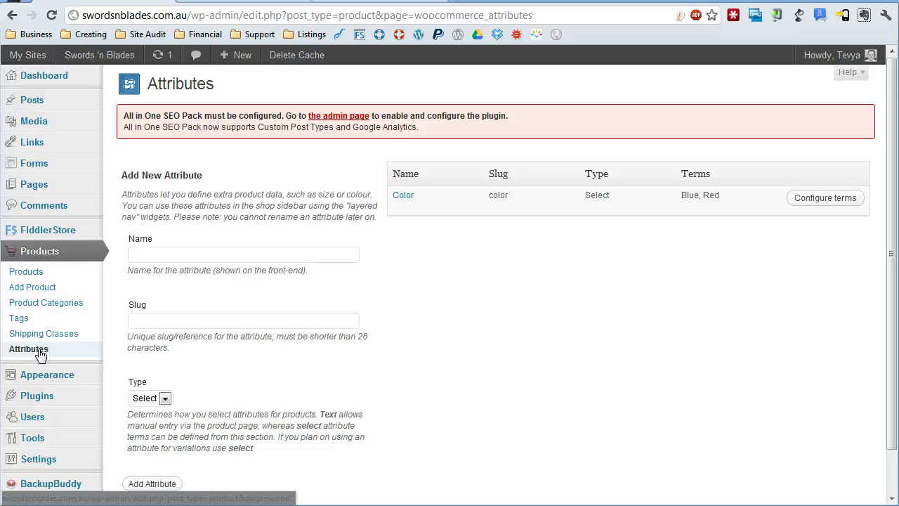
pyautogui.moveTo(464, 217)
pyautogui.moveTo(414, 194)
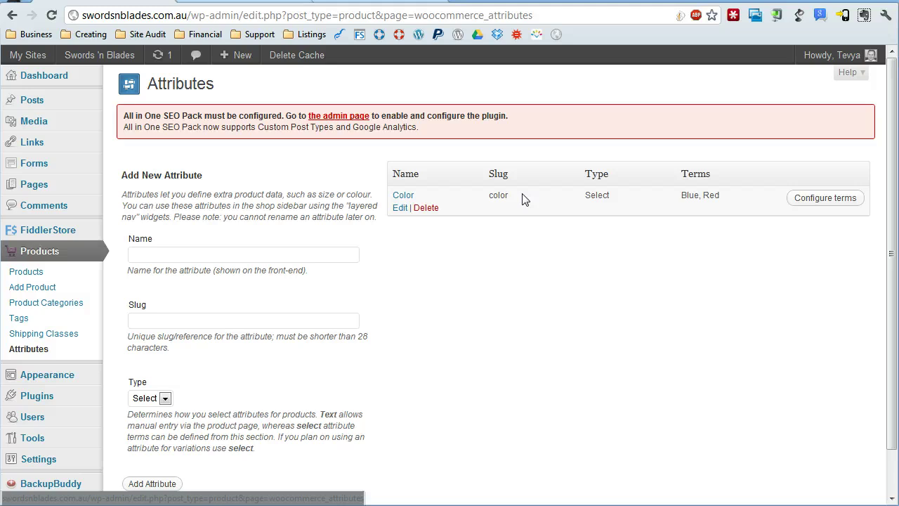
pyautogui.moveTo(691, 206)
pyautogui.click(229, 255)
pyautogui.scroll(-1, 321, 227)
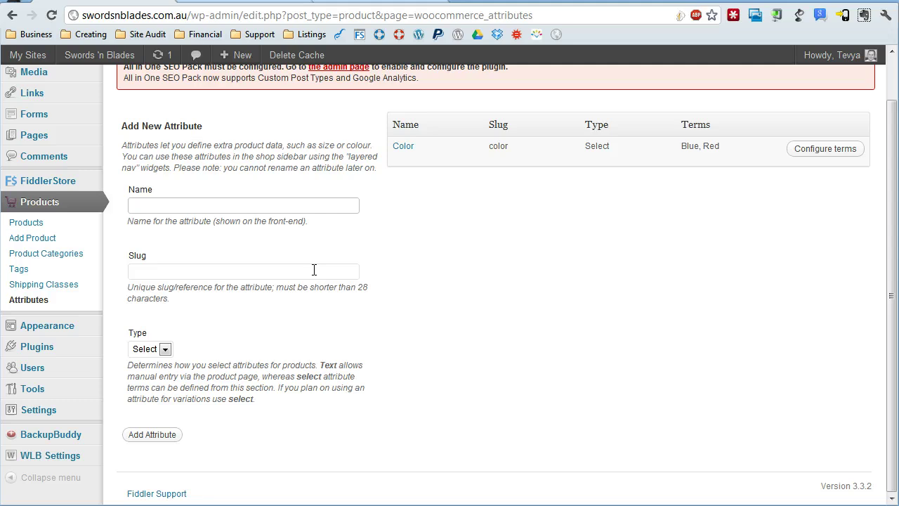
pyautogui.write('Size')
pyautogui.click(314, 269)
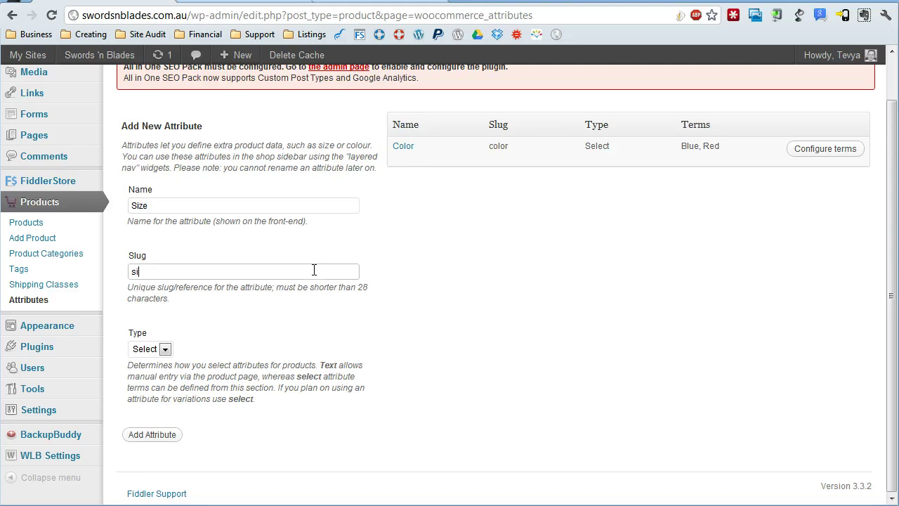
pyautogui.click(166, 437)
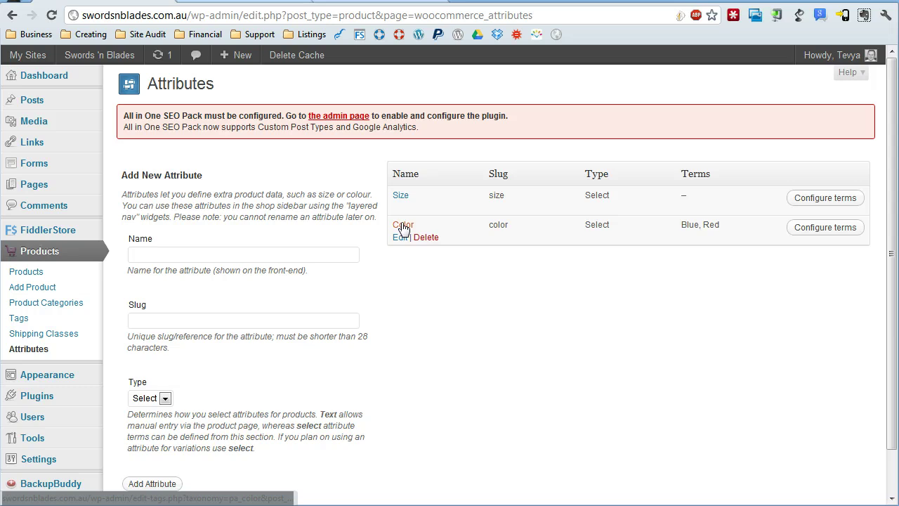
# Step: Add 'Large' as the first term of the Size attribute
pyautogui.click(821, 199)
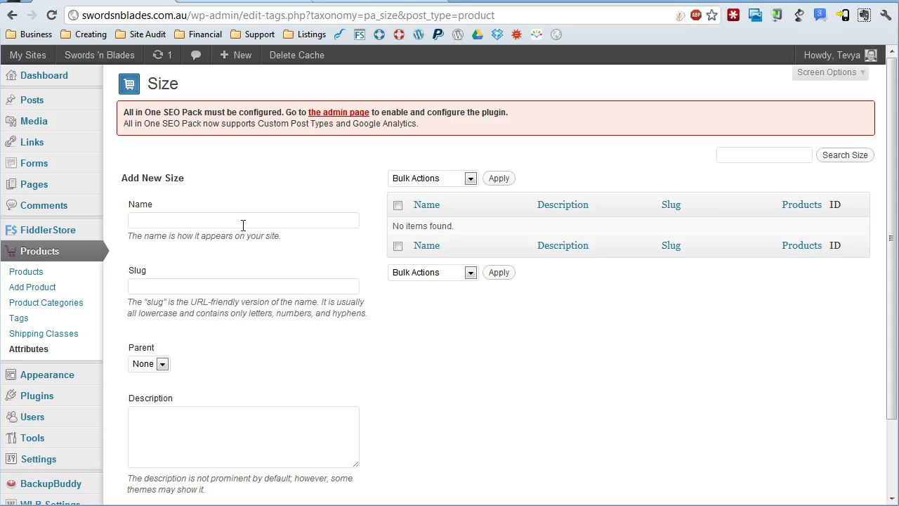
pyautogui.click(243, 224)
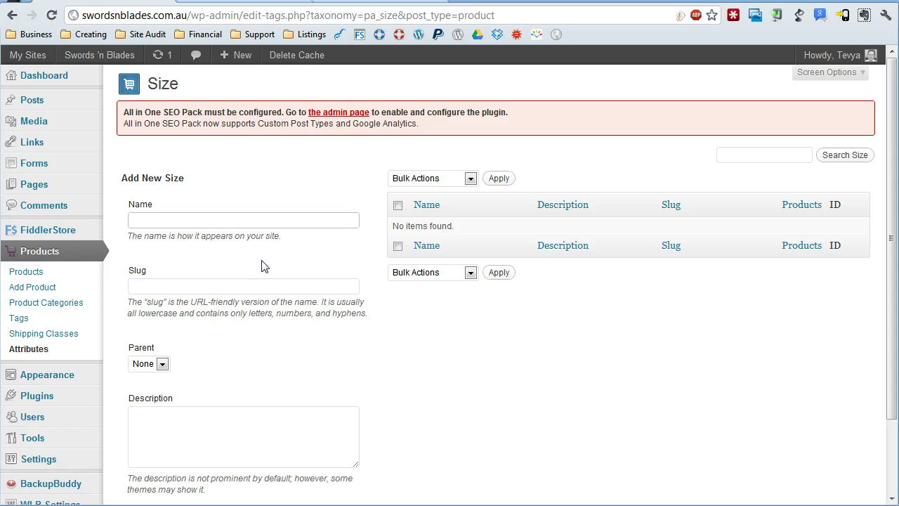
pyautogui.write('Large')
pyautogui.press('Tab')
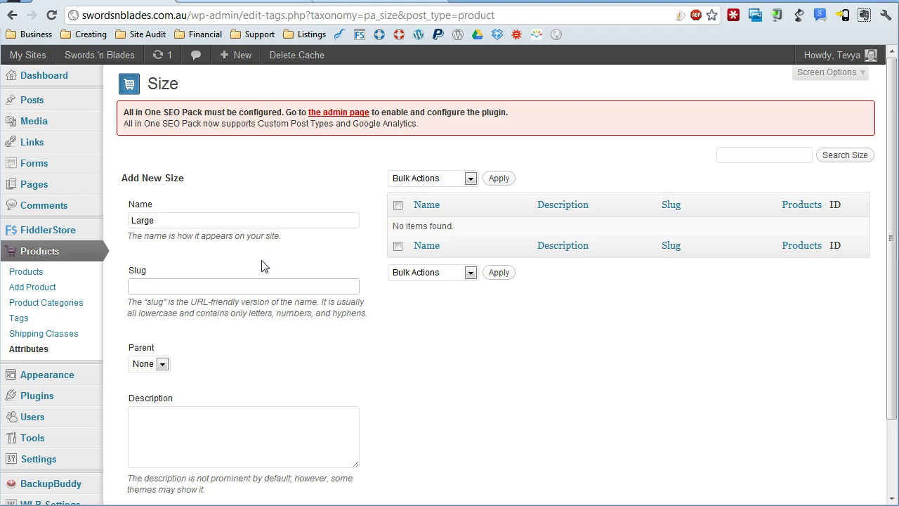
pyautogui.scroll(-3, 253, 253)
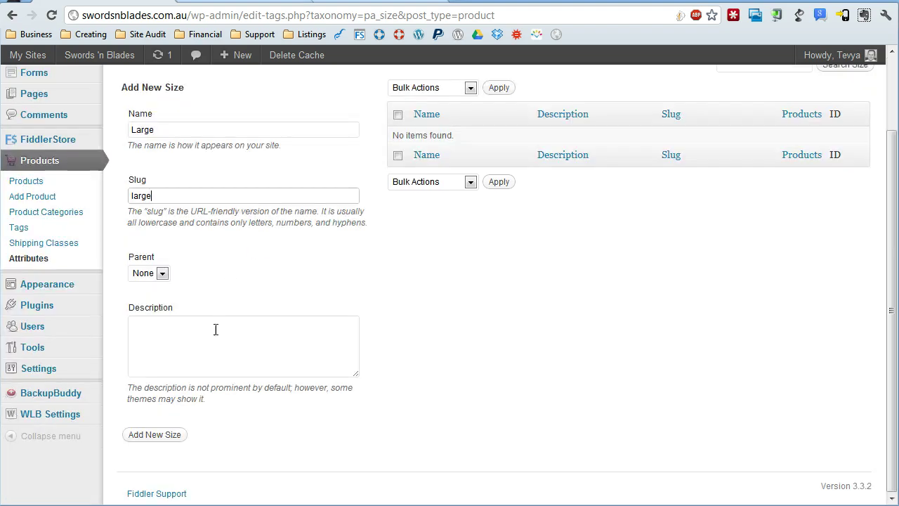
pyautogui.click(172, 432)
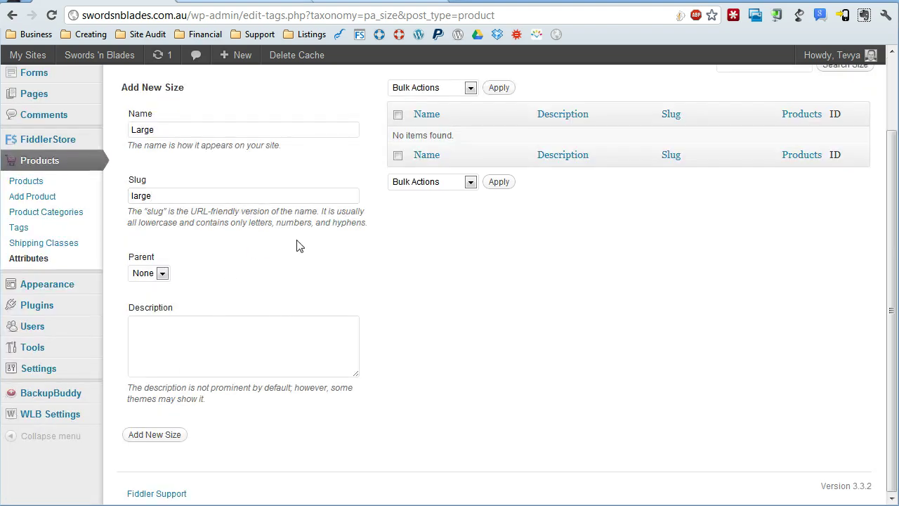
# Step: Add 'Medium' as a second Size term and return to the attributes overview
pyautogui.click(246, 135)
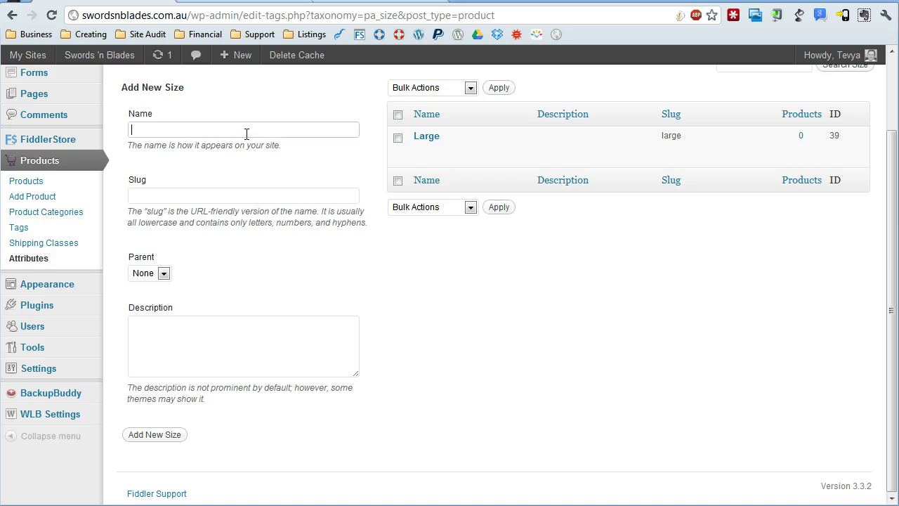
pyautogui.write('Medium')
pyautogui.press('Tab')
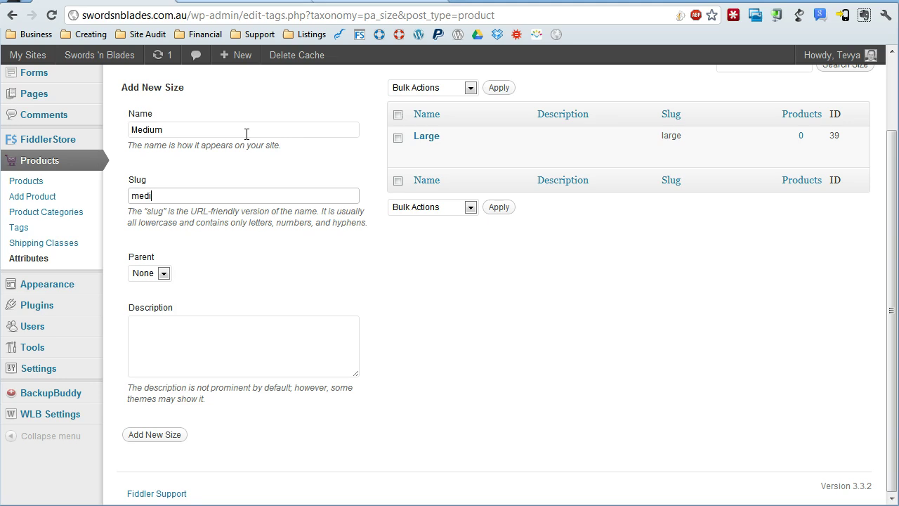
pyautogui.click(154, 434)
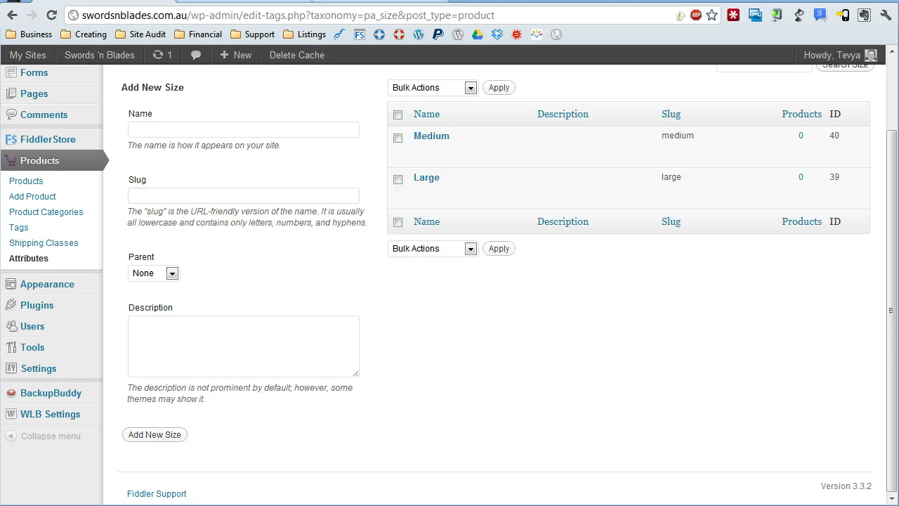
pyautogui.click(16, 257)
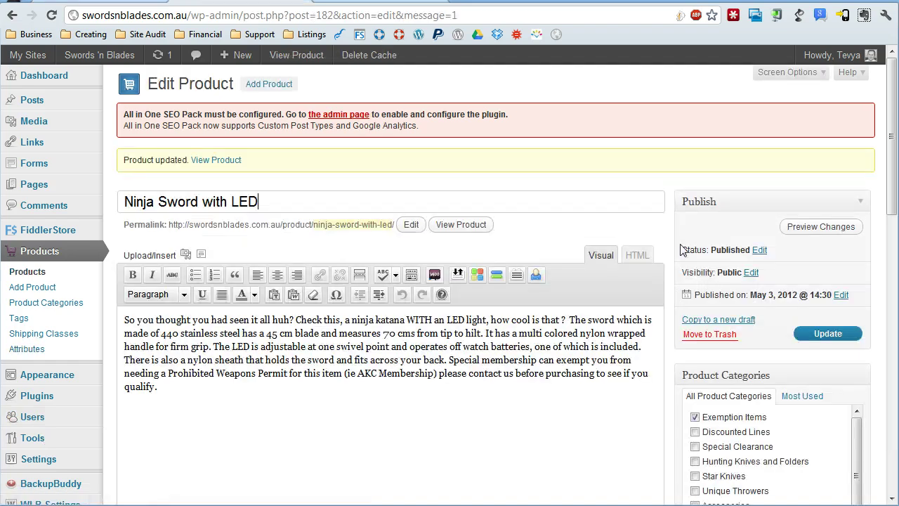
pyautogui.scroll(-6, 681, 250)
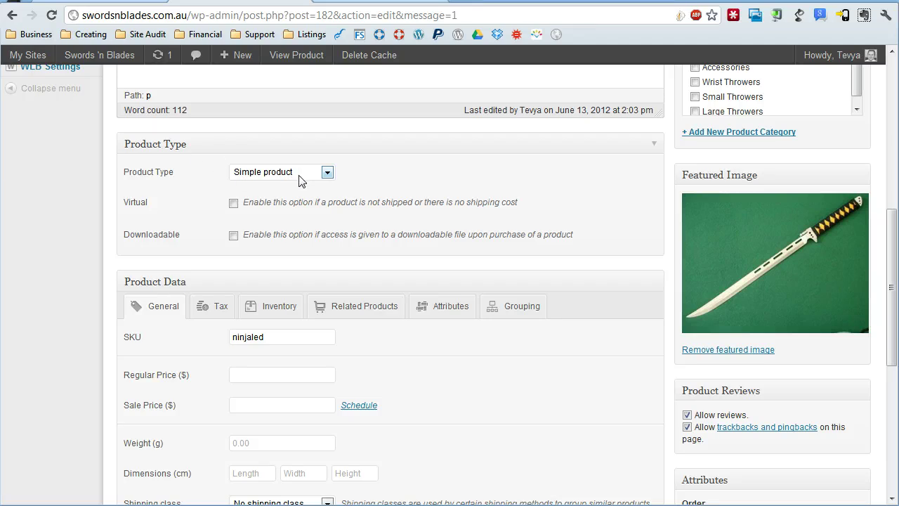
# Step: Make the sword a variable product and add Size (Medium, Large) used for variations
pyautogui.click(295, 173)
pyautogui.click(283, 218)
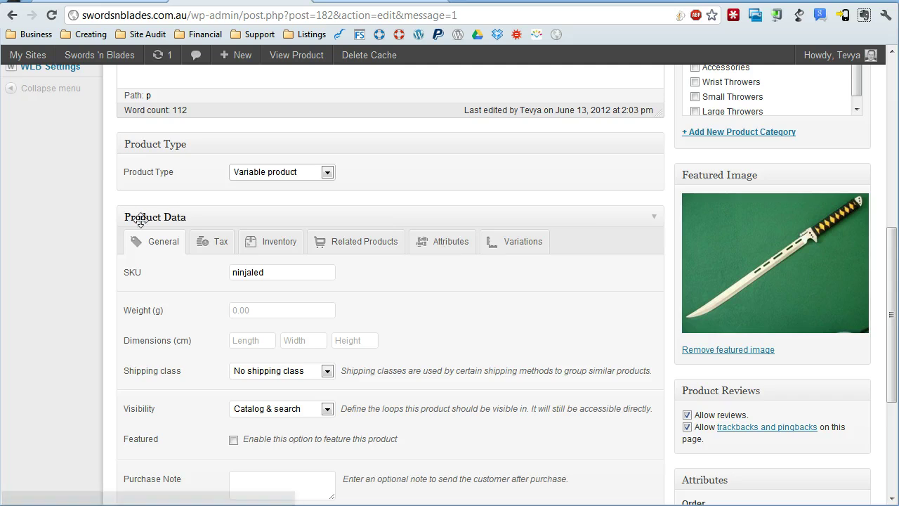
pyautogui.click(447, 246)
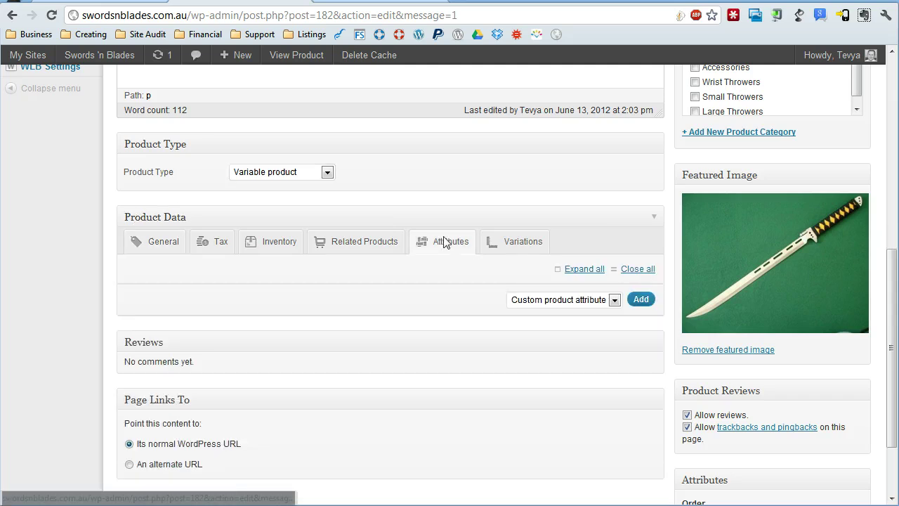
pyautogui.click(566, 300)
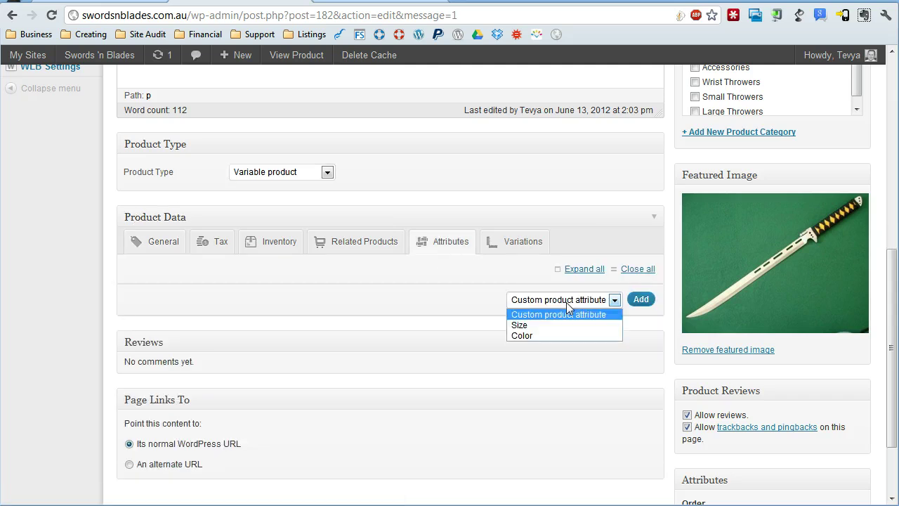
pyautogui.click(528, 327)
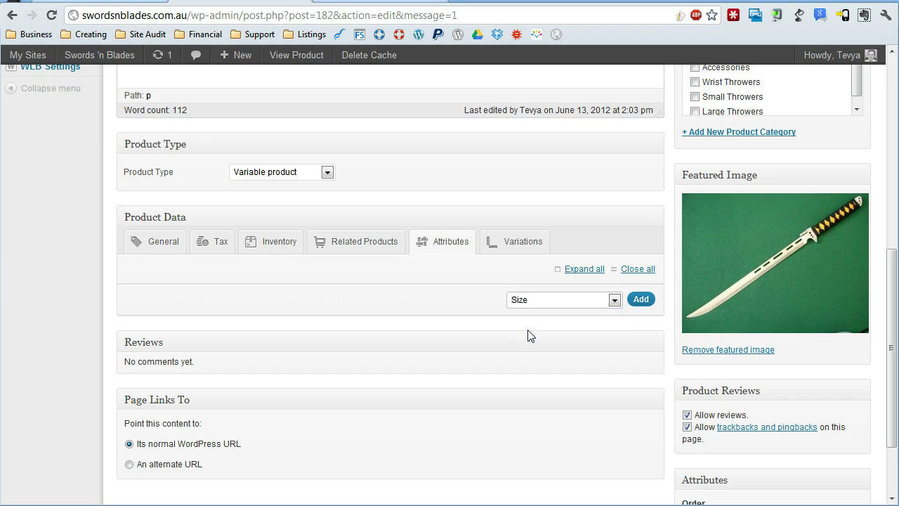
pyautogui.click(641, 300)
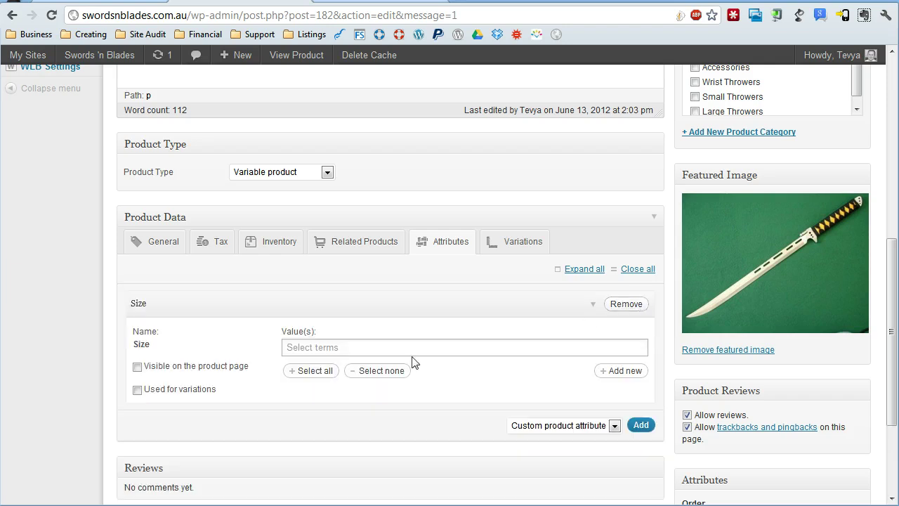
pyautogui.click(341, 347)
pyautogui.click(320, 367)
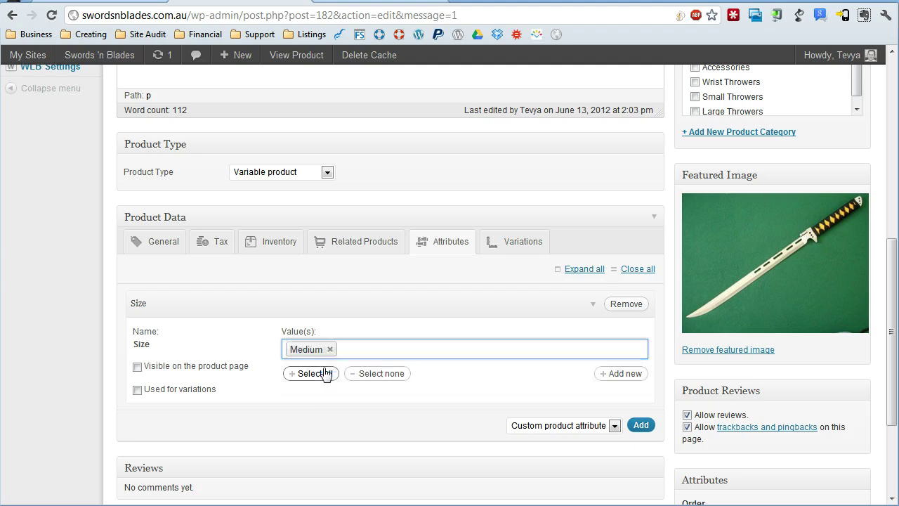
pyautogui.click(375, 349)
pyautogui.click(365, 368)
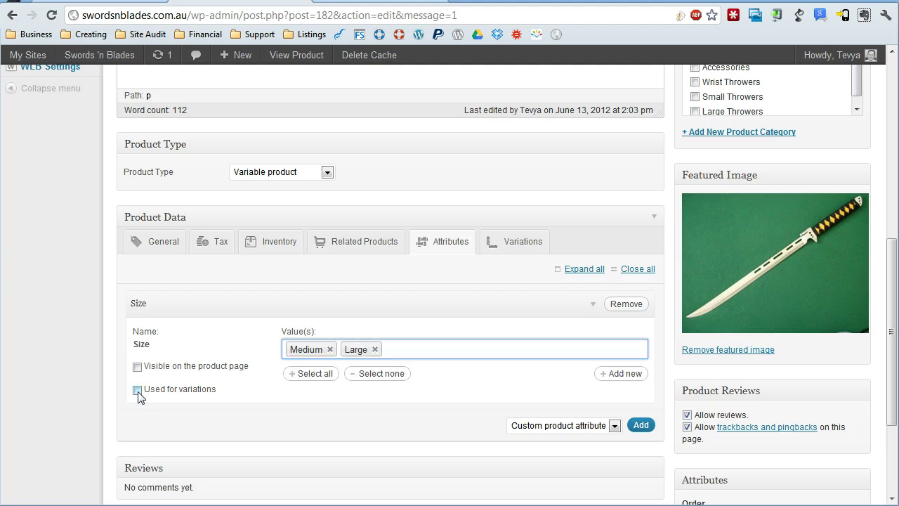
pyautogui.click(138, 390)
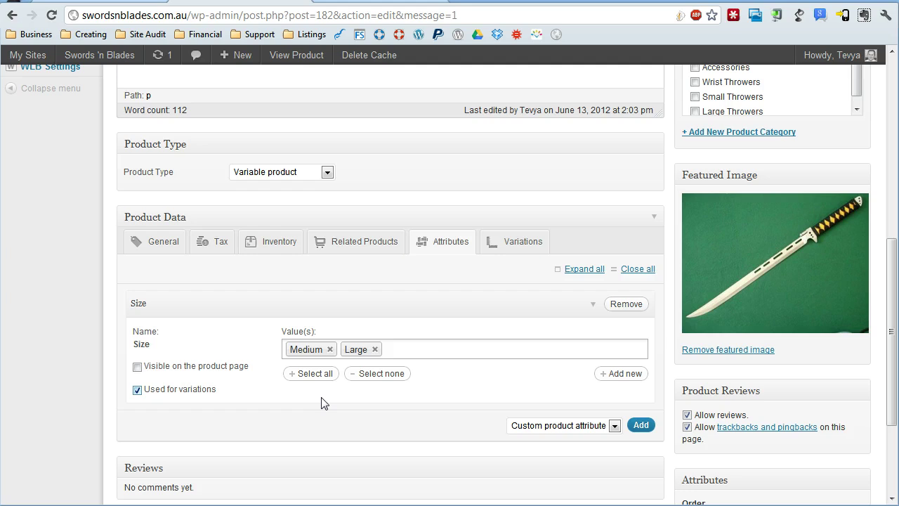
pyautogui.scroll(-2, 380, 404)
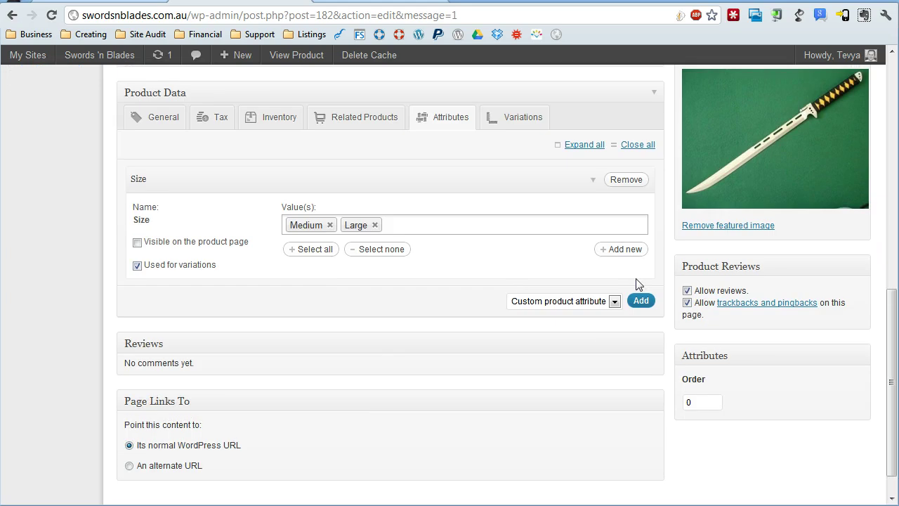
# Step: Add the Color attribute with Blue and Red for variations, then update the product
pyautogui.click(609, 300)
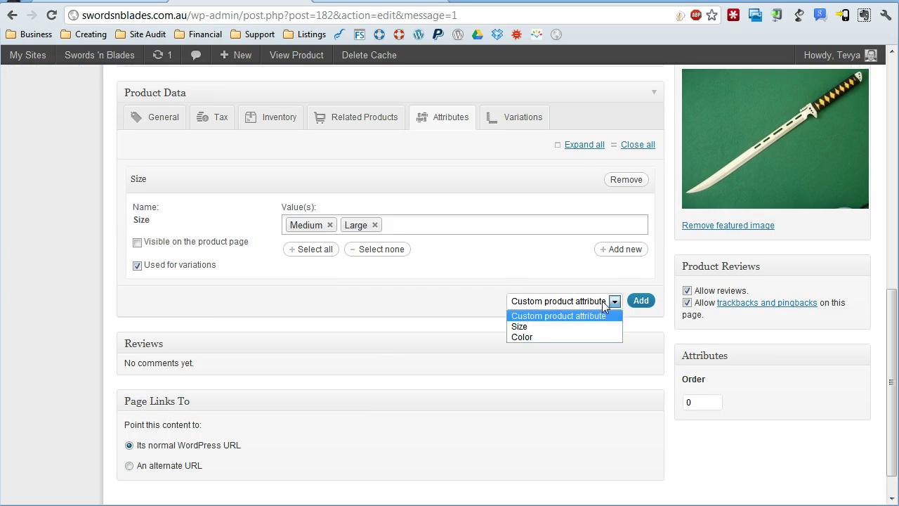
pyautogui.click(566, 336)
pyautogui.click(641, 302)
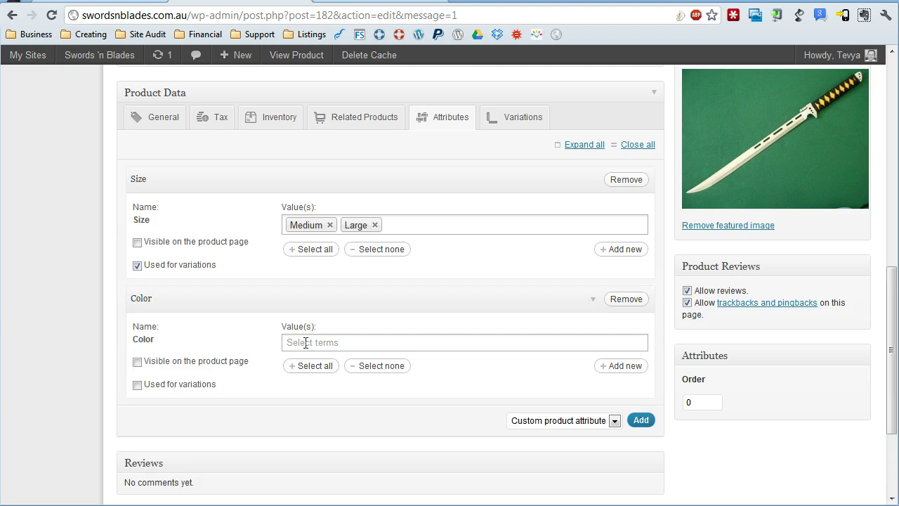
pyautogui.click(306, 342)
pyautogui.click(309, 360)
pyautogui.click(337, 344)
pyautogui.click(342, 361)
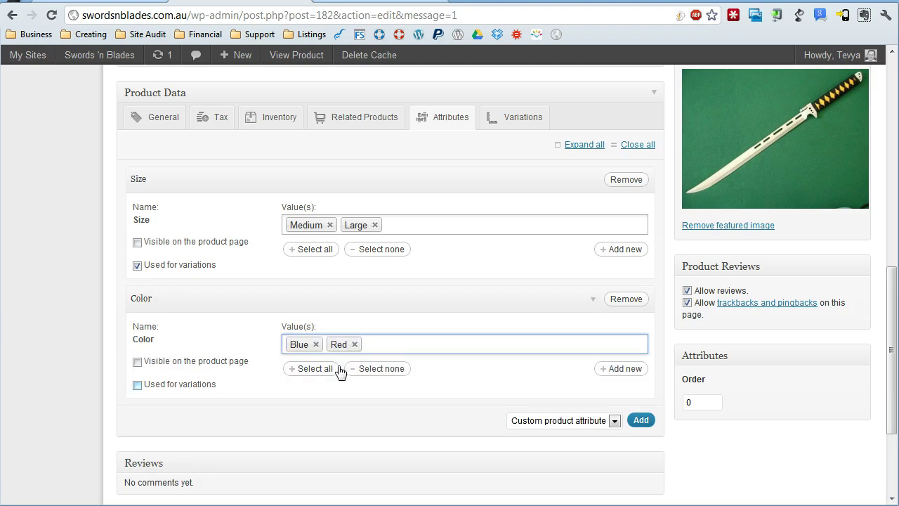
pyautogui.click(138, 385)
pyautogui.scroll(10, 658, 343)
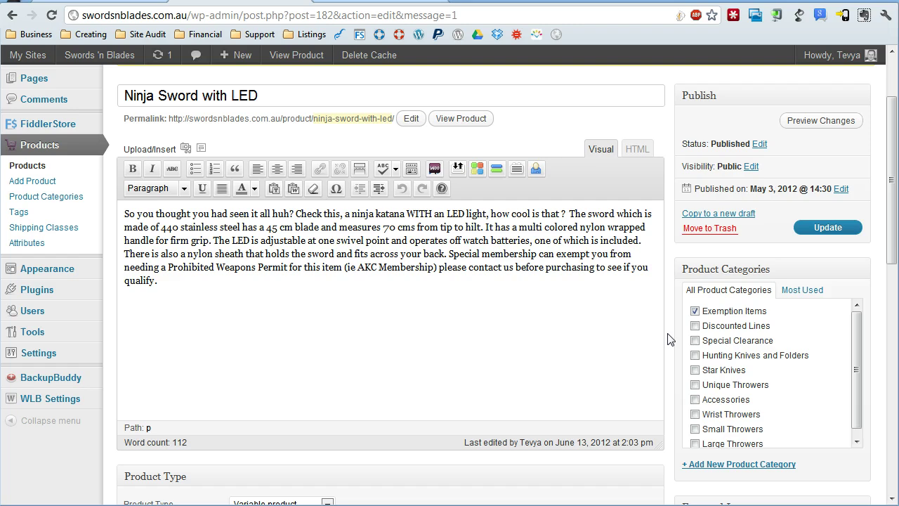
pyautogui.click(831, 312)
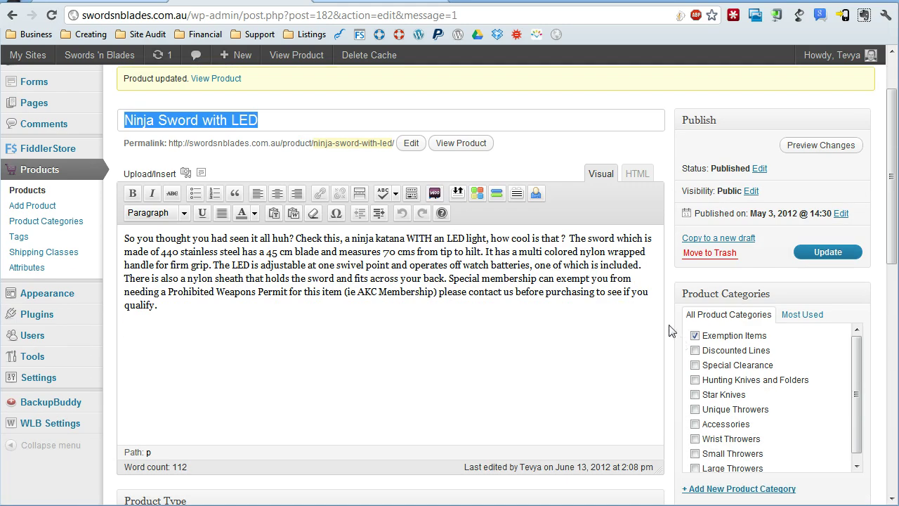
# Step: In the Variations settings, set the default size to Large
pyautogui.scroll(-3, 672, 322)
pyautogui.scroll(-2, 672, 322)
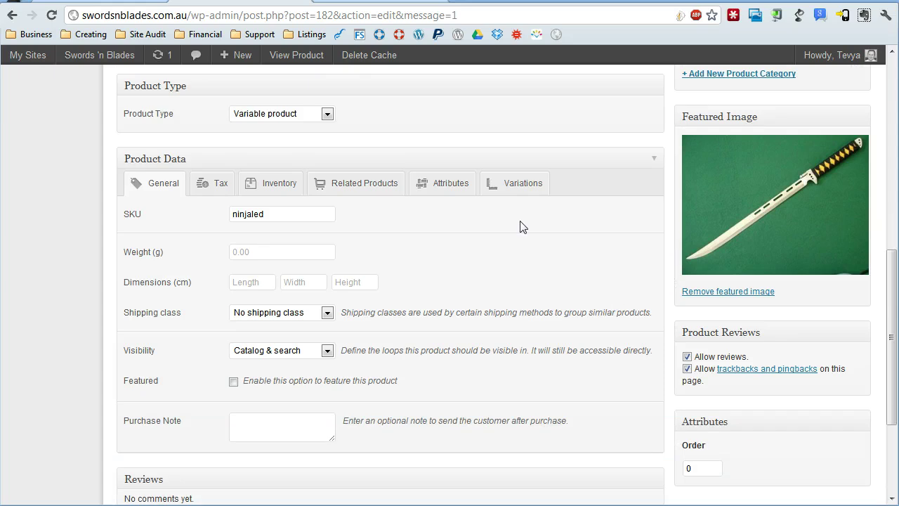
pyautogui.click(500, 188)
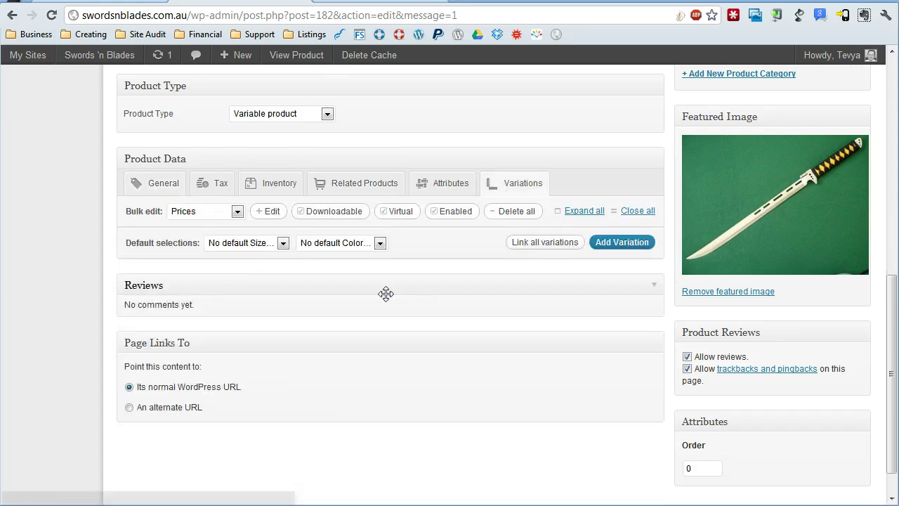
pyautogui.click(256, 246)
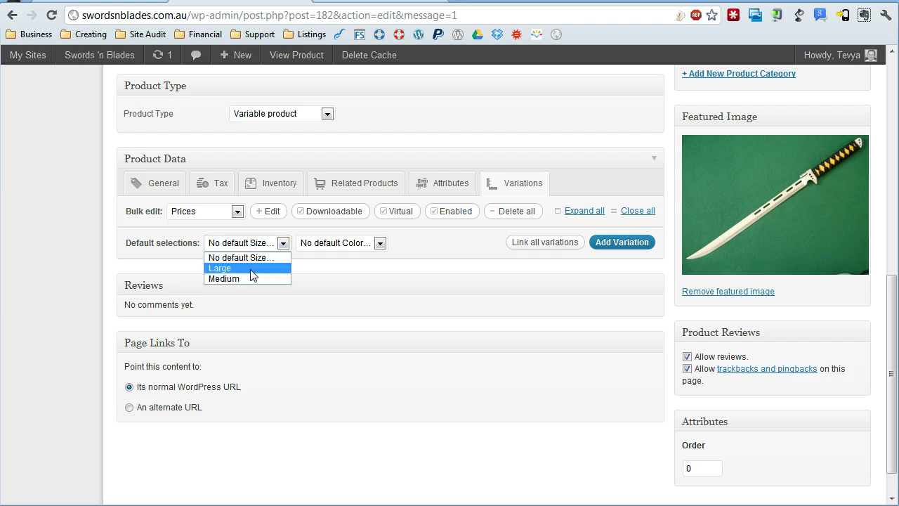
pyautogui.click(250, 269)
pyautogui.click(260, 244)
pyautogui.click(625, 245)
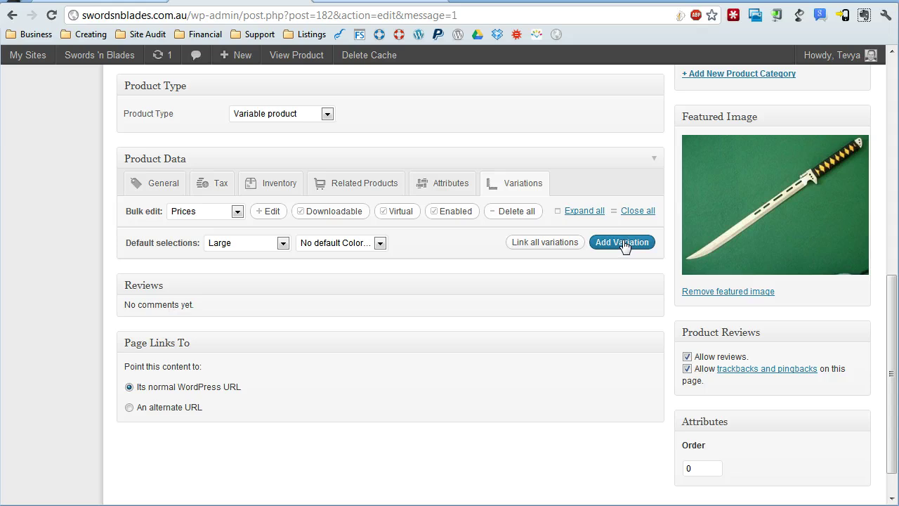
# Step: Add two variations: Large/Blue and Medium/Blue
pyautogui.click(625, 244)
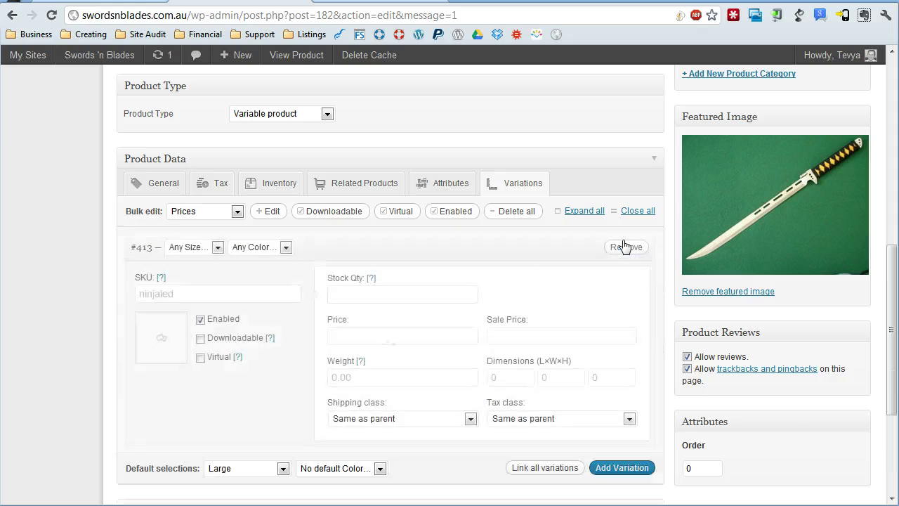
pyautogui.click(195, 249)
pyautogui.click(198, 269)
pyautogui.click(261, 248)
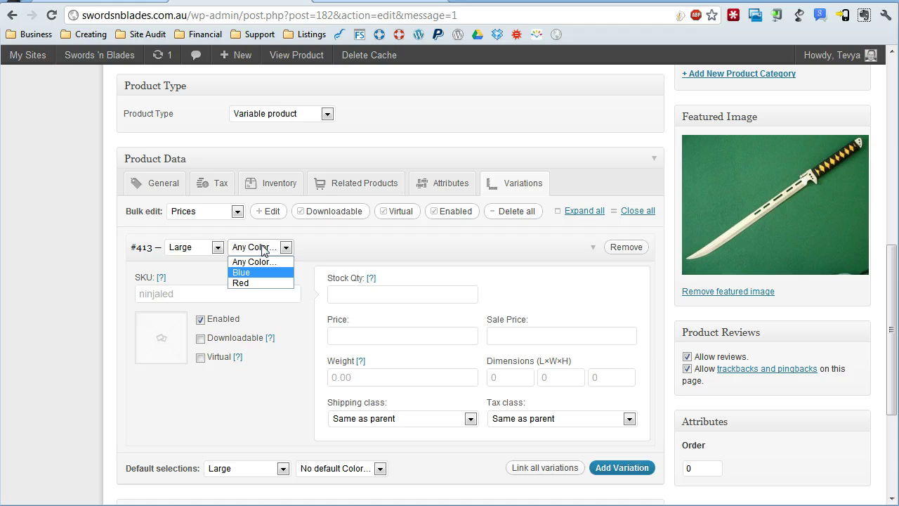
pyautogui.click(265, 272)
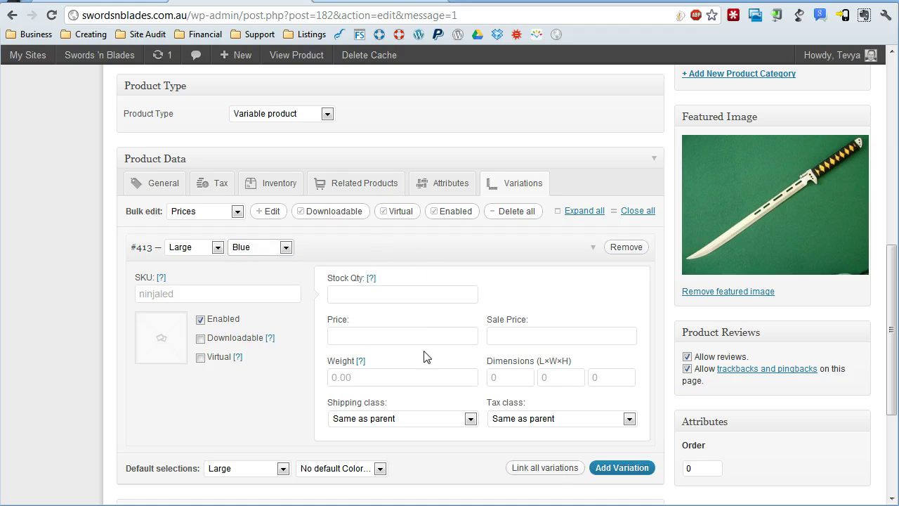
pyautogui.scroll(-2, 425, 356)
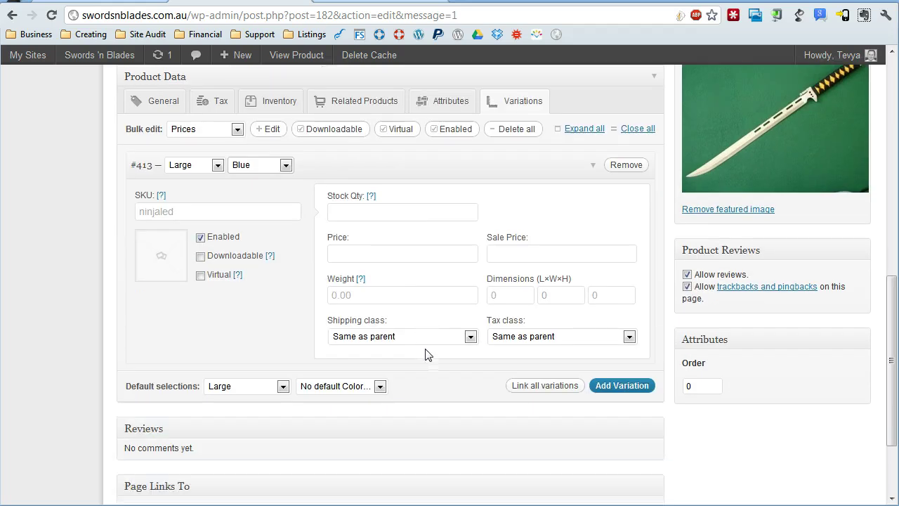
pyautogui.click(616, 390)
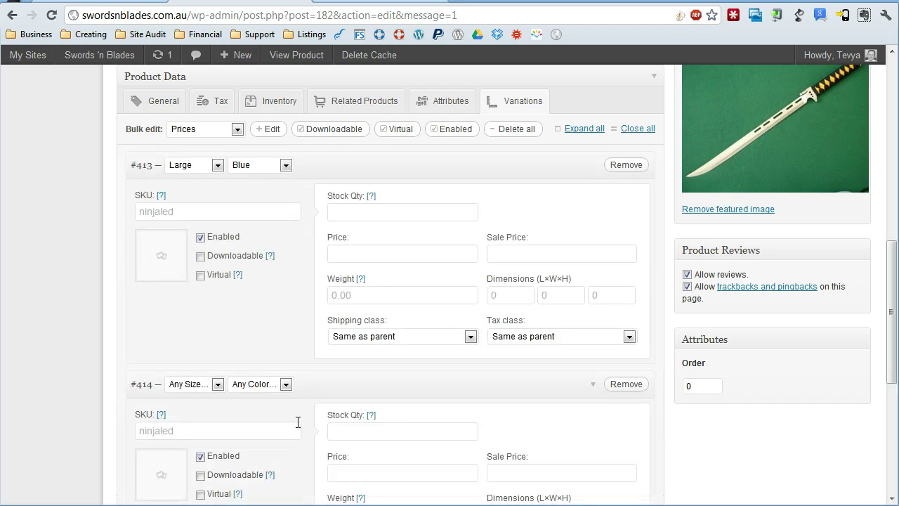
pyautogui.click(207, 391)
pyautogui.click(204, 420)
pyautogui.click(285, 384)
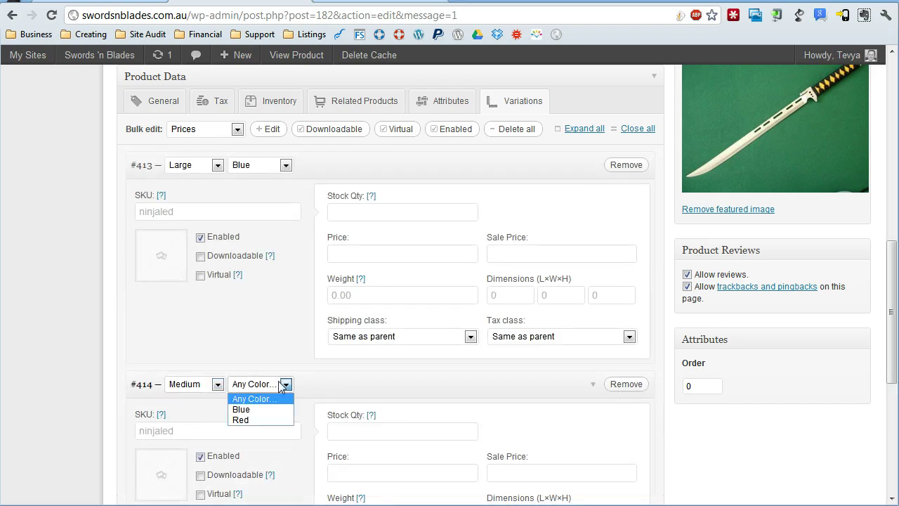
pyautogui.click(276, 409)
pyautogui.scroll(-3, 435, 383)
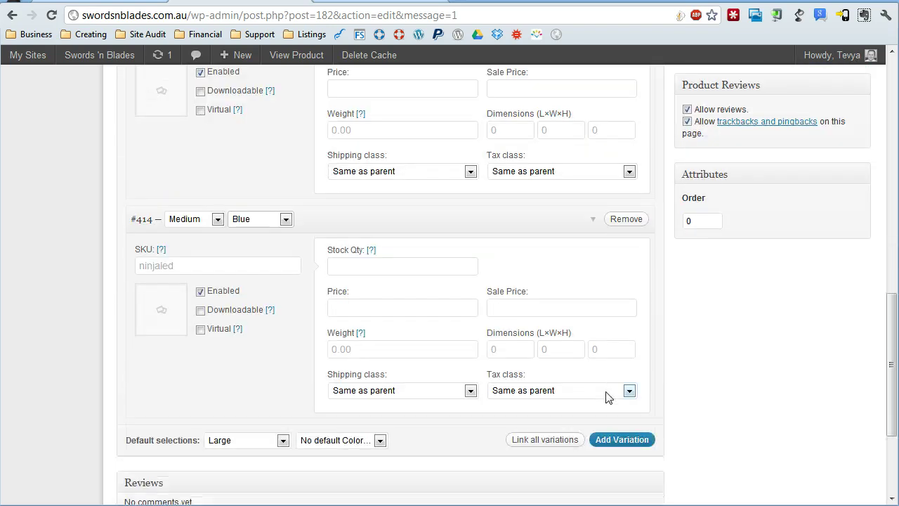
# Step: Add two more variations: Large/Red and Medium/Red
pyautogui.click(622, 438)
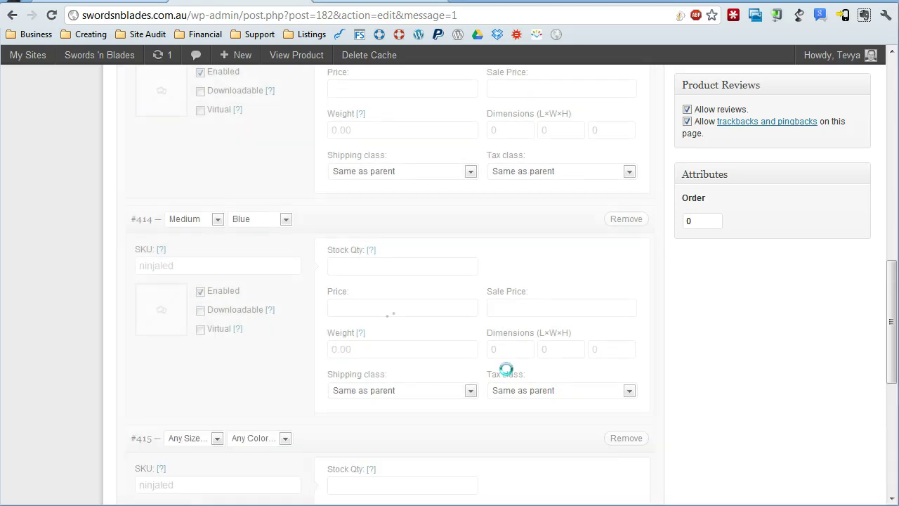
pyautogui.scroll(-2, 275, 311)
pyautogui.click(196, 278)
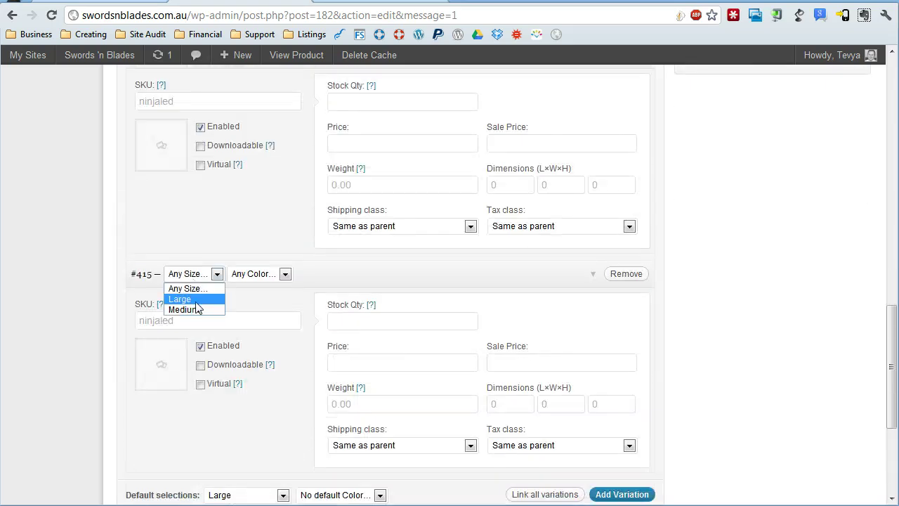
pyautogui.click(197, 300)
pyautogui.click(283, 274)
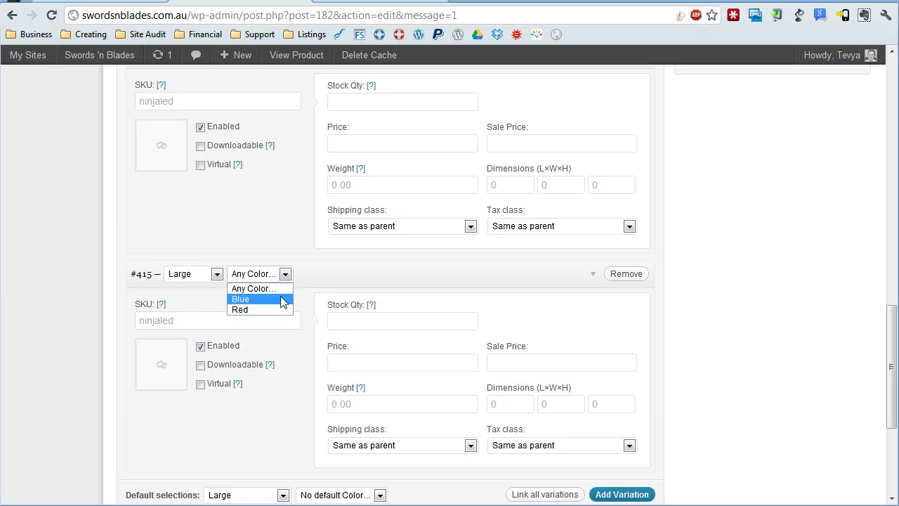
pyautogui.click(281, 298)
pyautogui.click(284, 274)
pyautogui.click(280, 309)
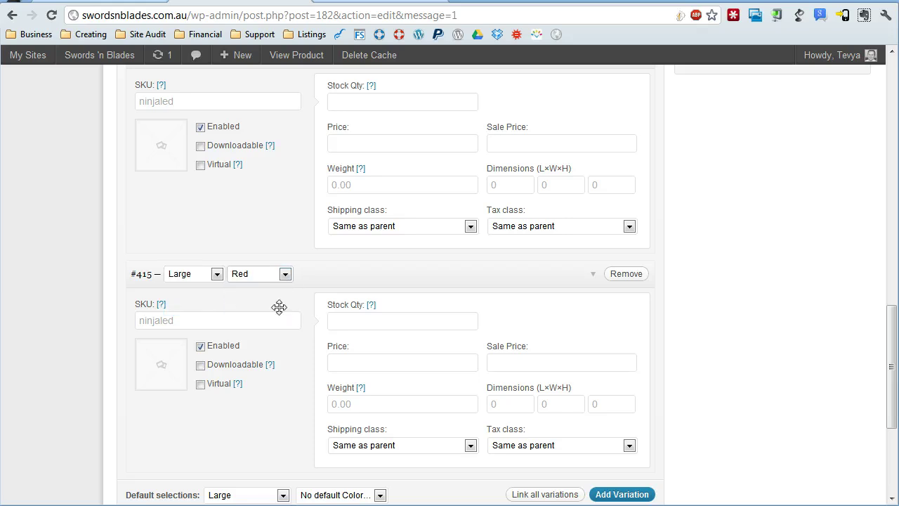
pyautogui.scroll(-2, 705, 302)
pyautogui.click(624, 331)
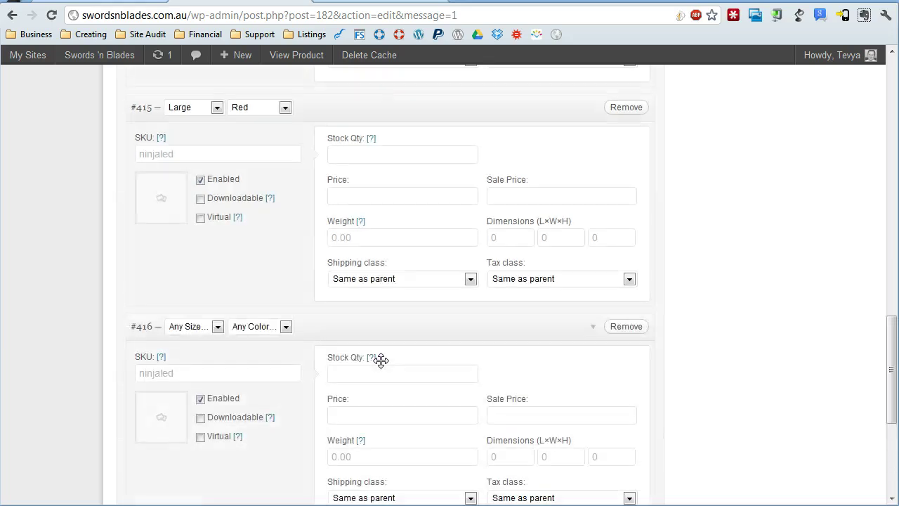
pyautogui.scroll(-4, 381, 360)
pyautogui.scroll(1, 333, 336)
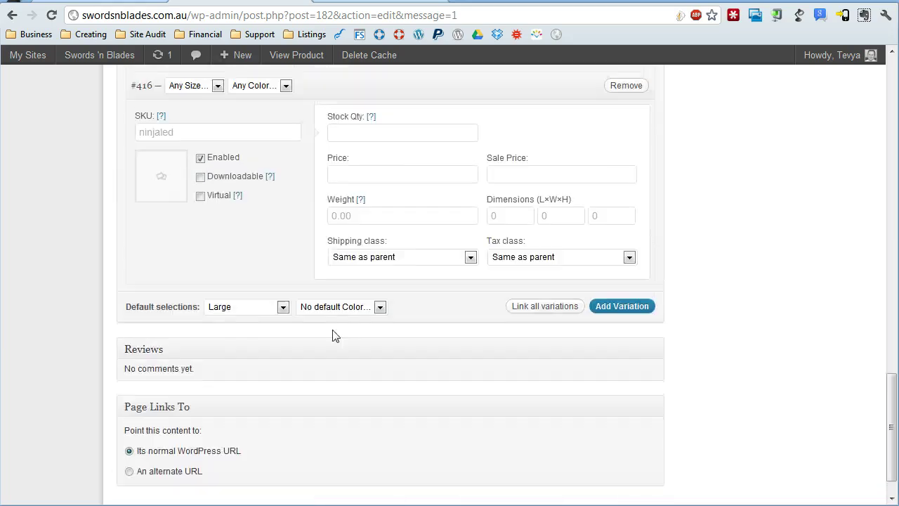
pyautogui.click(195, 126)
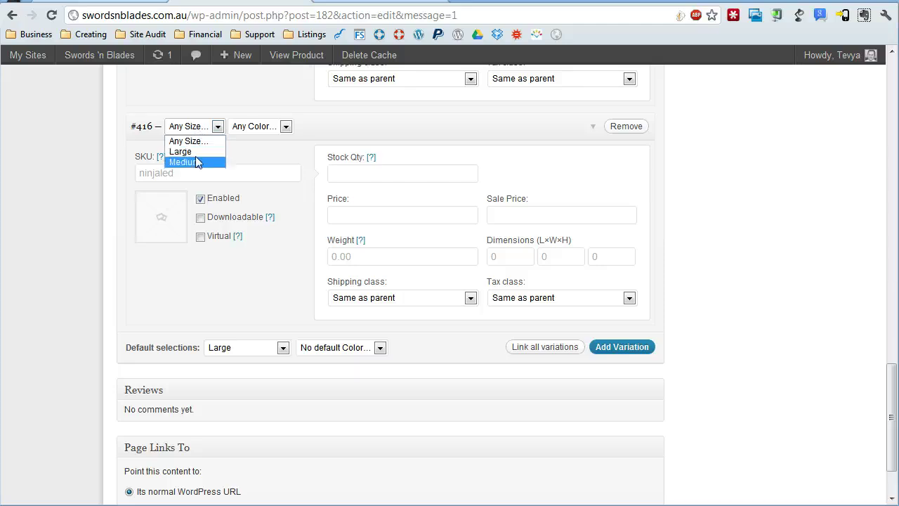
pyautogui.click(211, 162)
pyautogui.click(263, 128)
pyautogui.click(242, 162)
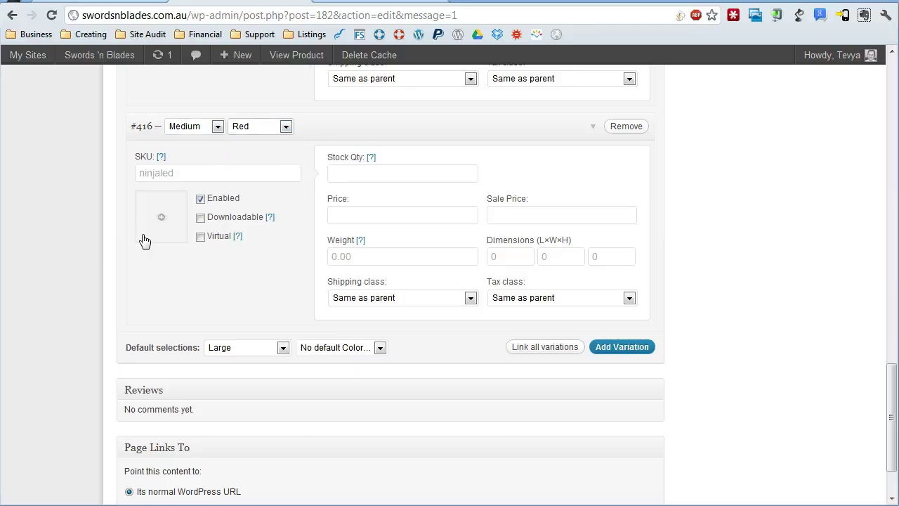
pyautogui.scroll(1, 296, 298)
pyautogui.scroll(8, 296, 298)
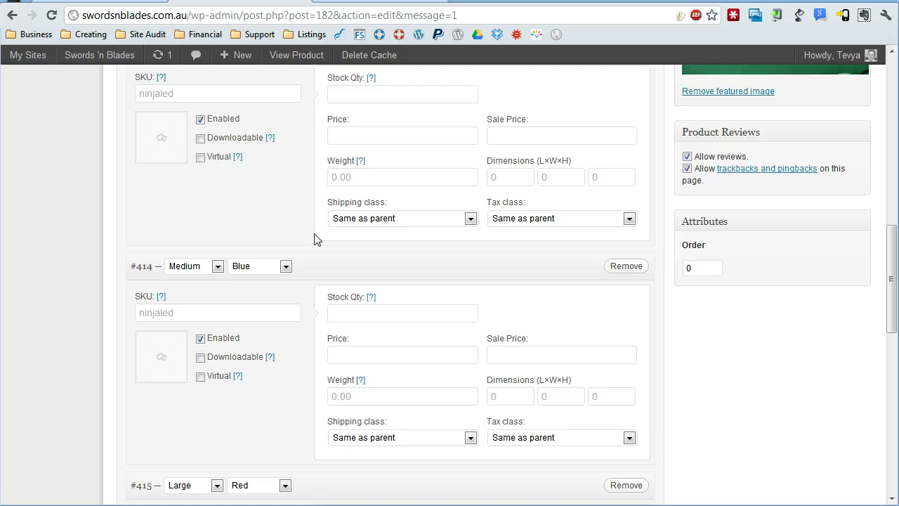
pyautogui.scroll(-15, 257, 249)
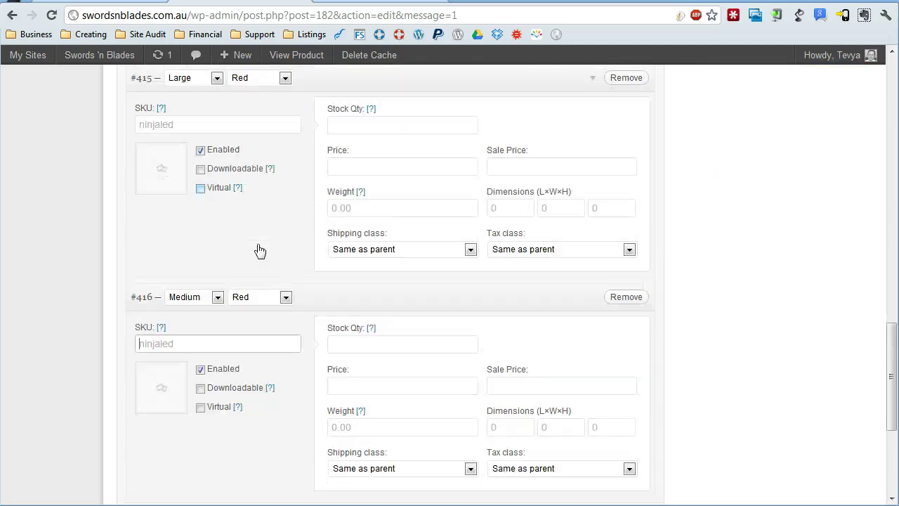
pyautogui.scroll(12, 258, 249)
pyautogui.scroll(15, 258, 249)
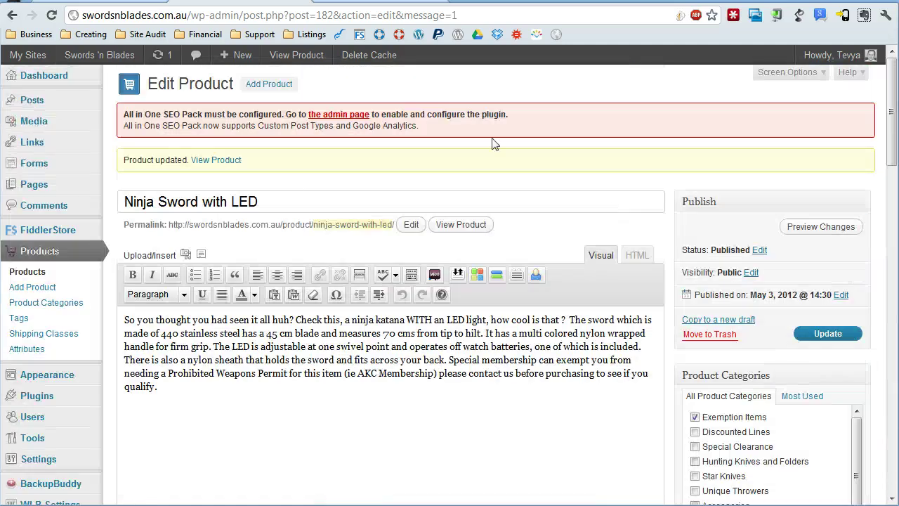
pyautogui.scroll(-15, 394, 243)
pyautogui.scroll(2, 257, 279)
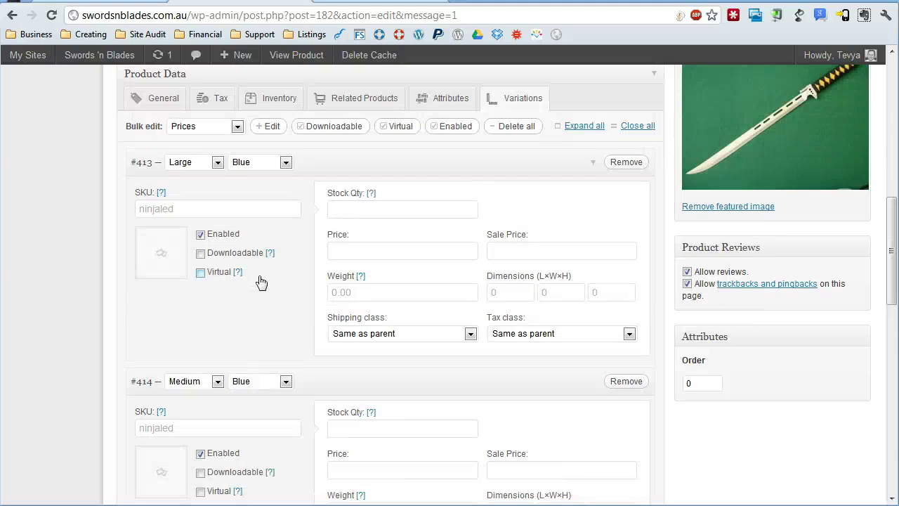
pyautogui.scroll(1, 291, 335)
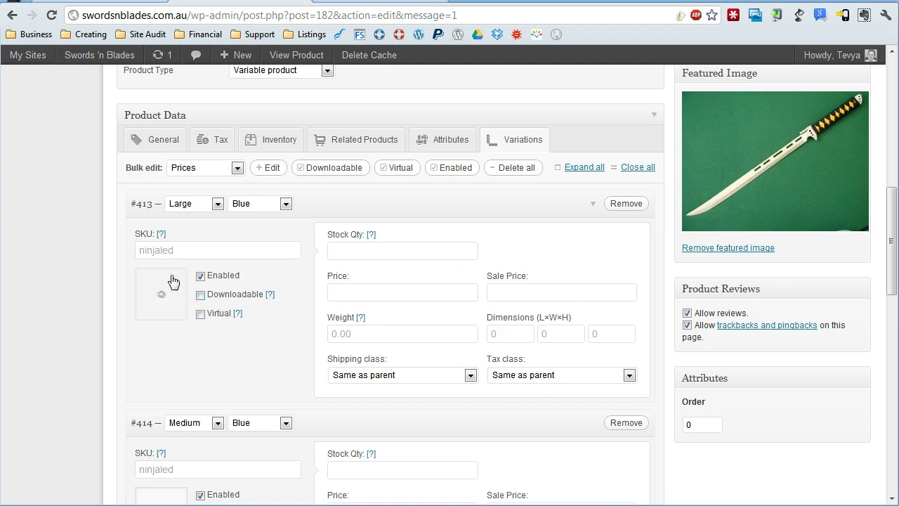
pyautogui.scroll(-3, 428, 314)
pyautogui.scroll(2, 401, 311)
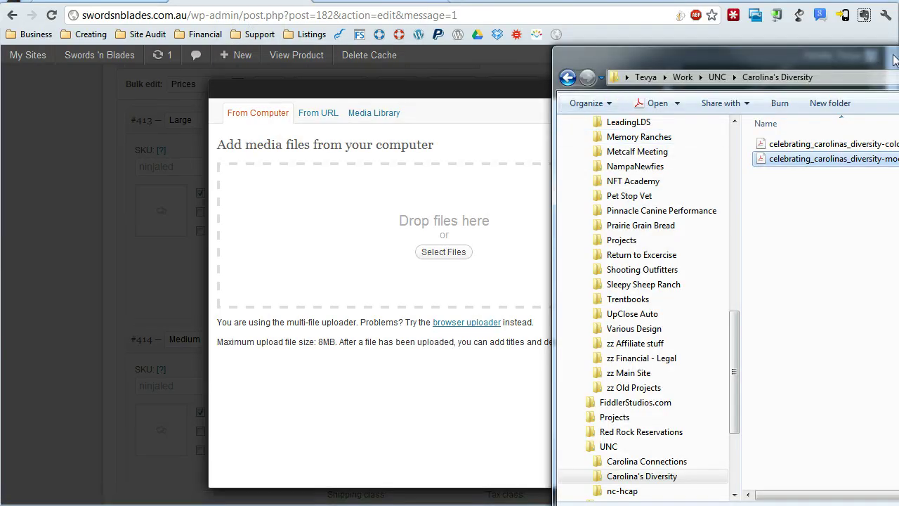
pyautogui.moveTo(870, 59); pyautogui.dragTo(898, 75)
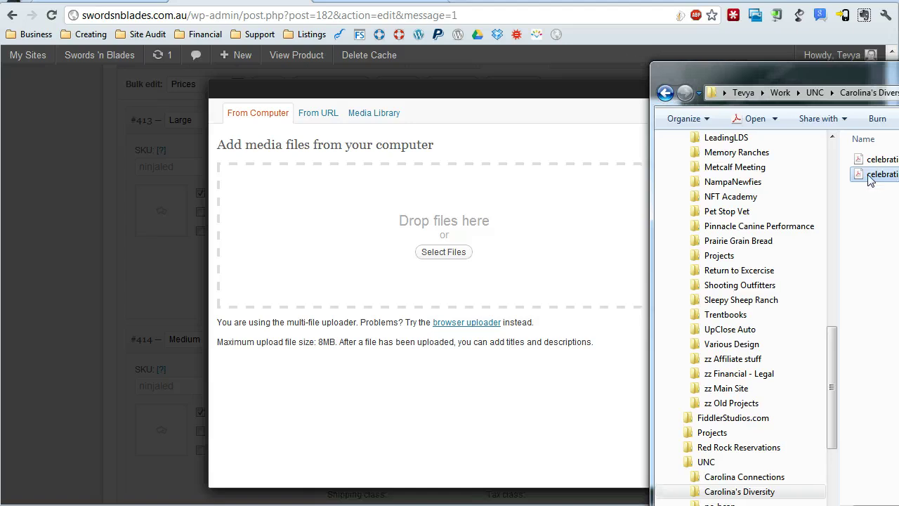
pyautogui.moveTo(870, 181); pyautogui.dragTo(407, 246)
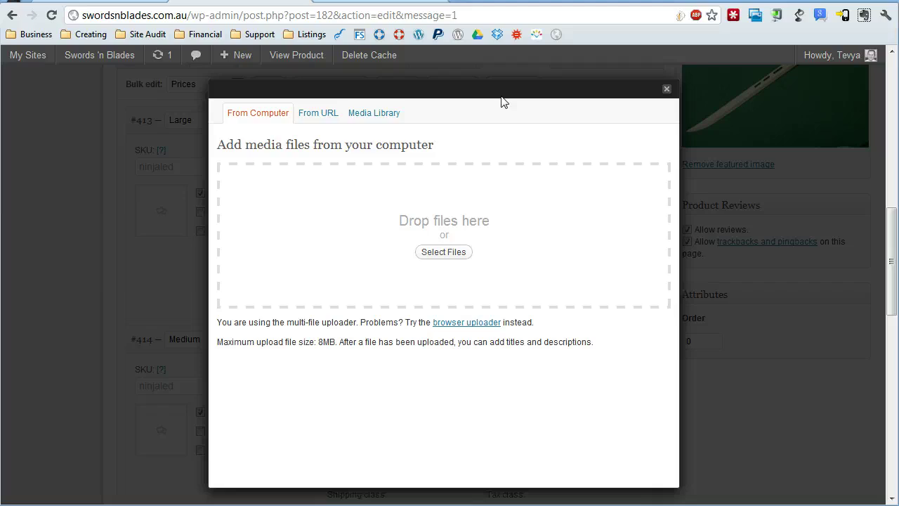
pyautogui.click(666, 90)
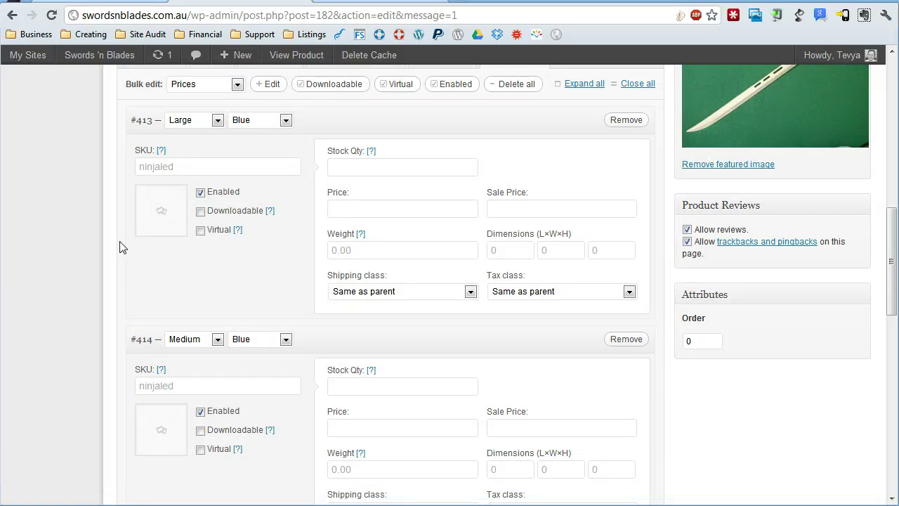
# Step: Bulk-edit the prices of all sword variations to 110
pyautogui.scroll(-2, 97, 266)
pyautogui.scroll(4, 97, 266)
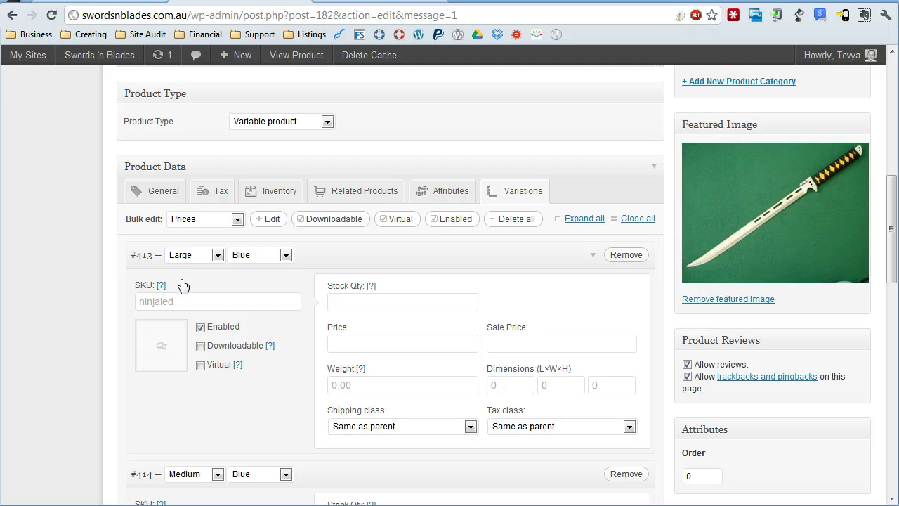
pyautogui.click(207, 218)
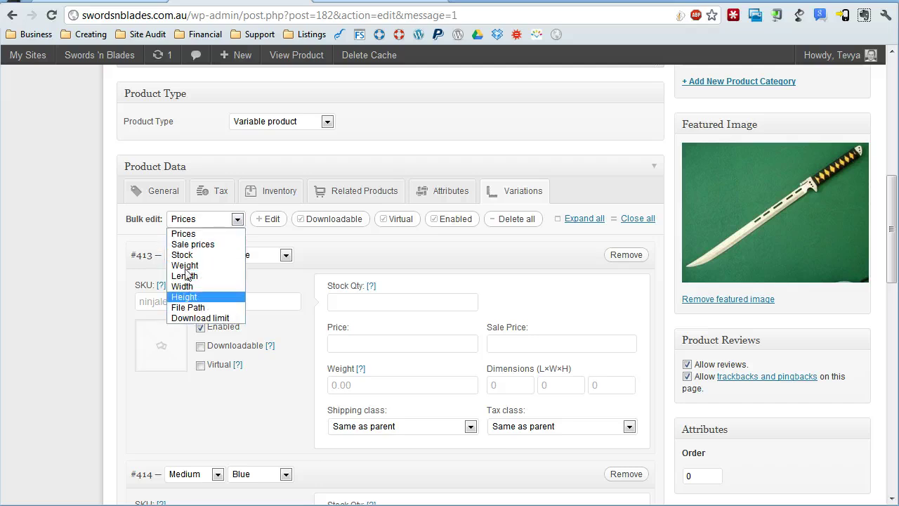
pyautogui.click(196, 235)
pyautogui.click(273, 219)
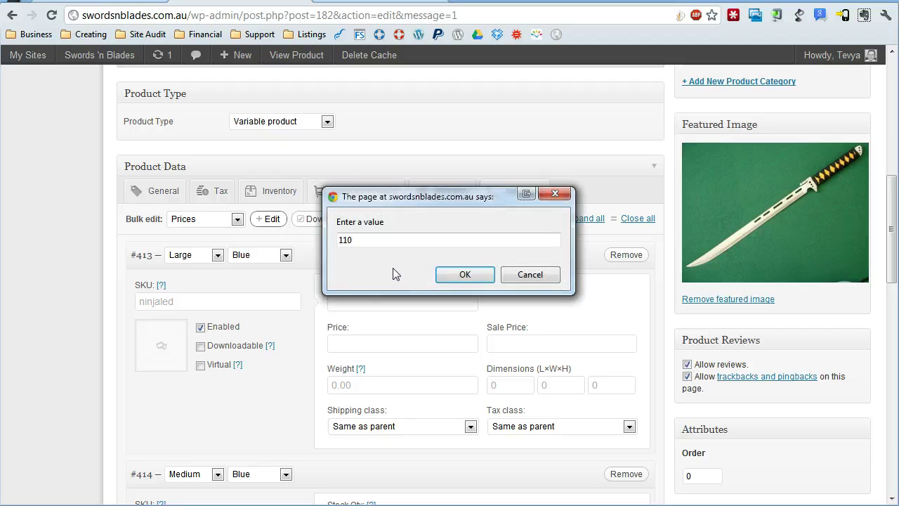
pyautogui.click(477, 276)
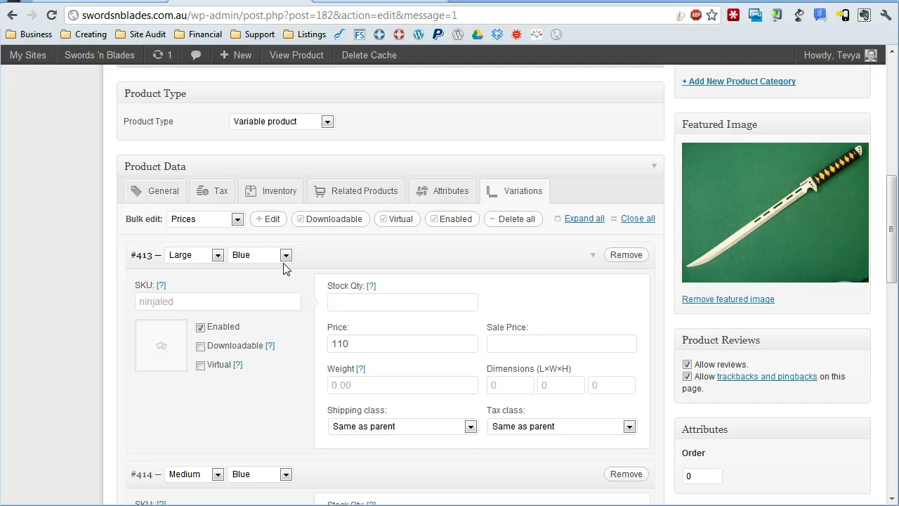
pyautogui.click(221, 219)
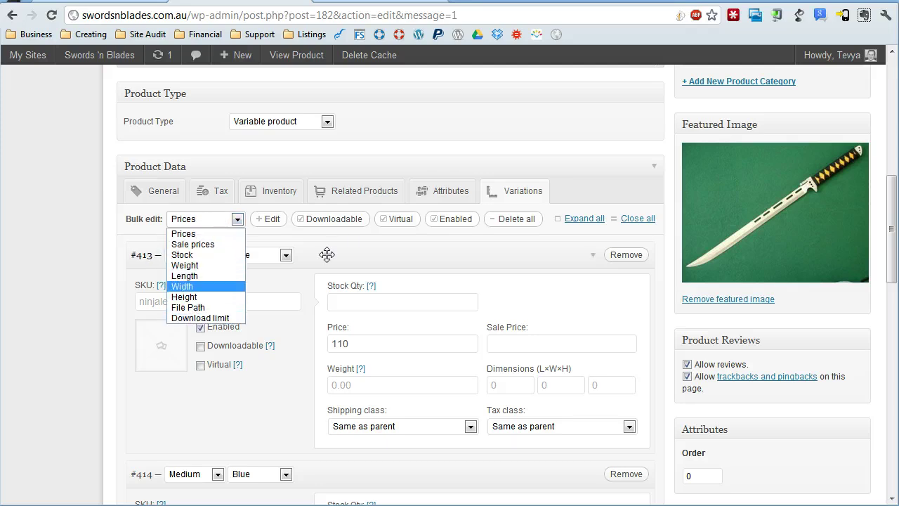
pyautogui.click(350, 237)
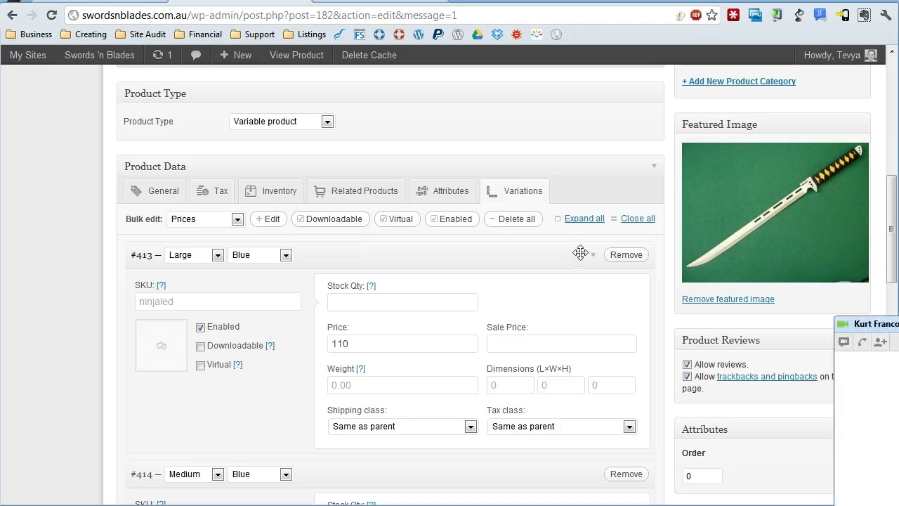
# Step: Update the product to save the 110 prices and view its live storefront page
pyautogui.scroll(-5, 654, 342)
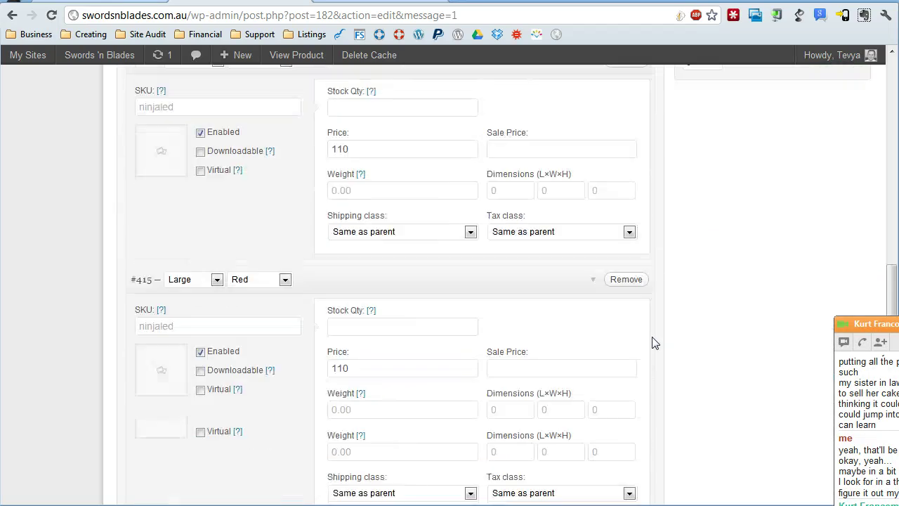
pyautogui.scroll(-3, 654, 343)
pyautogui.scroll(15, 654, 342)
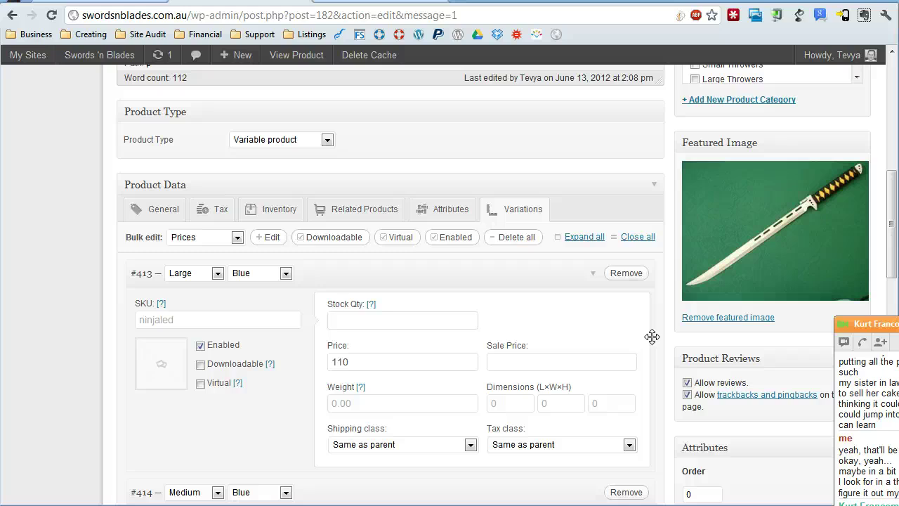
pyautogui.scroll(-8, 674, 295)
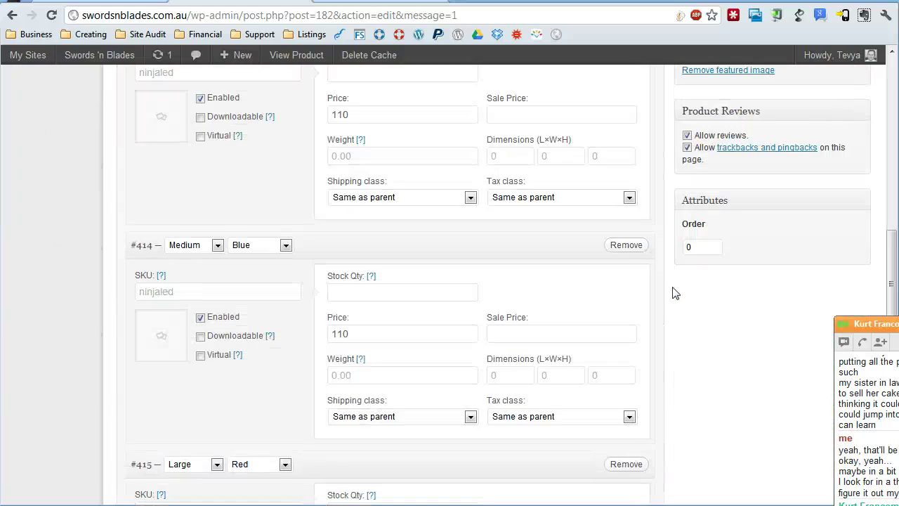
pyautogui.scroll(7, 675, 295)
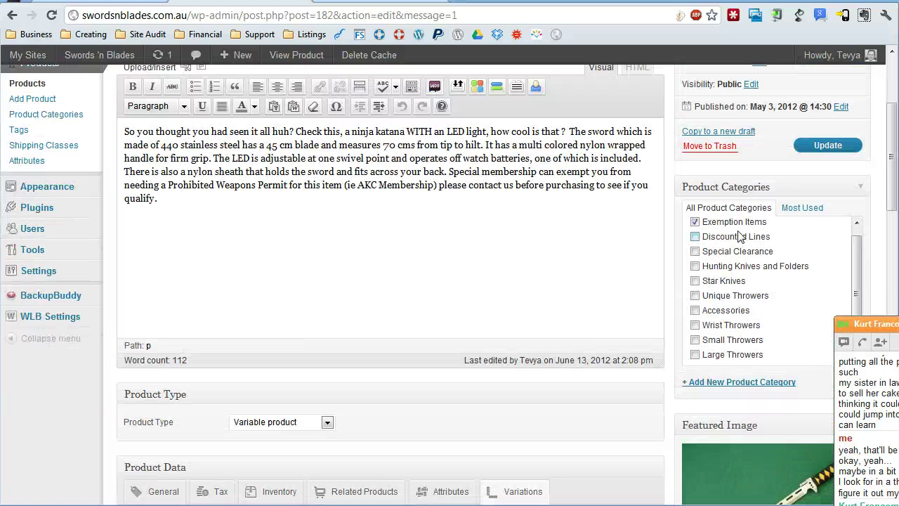
pyautogui.click(829, 146)
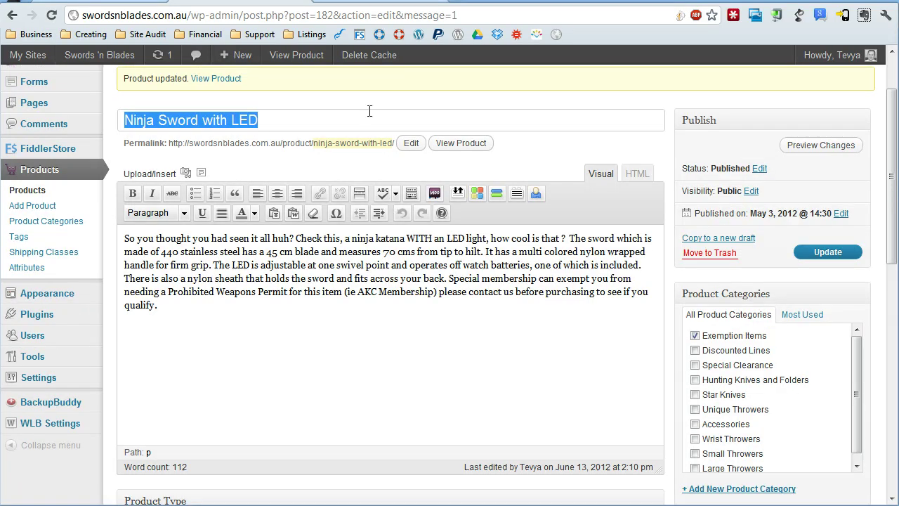
pyautogui.click(303, 55)
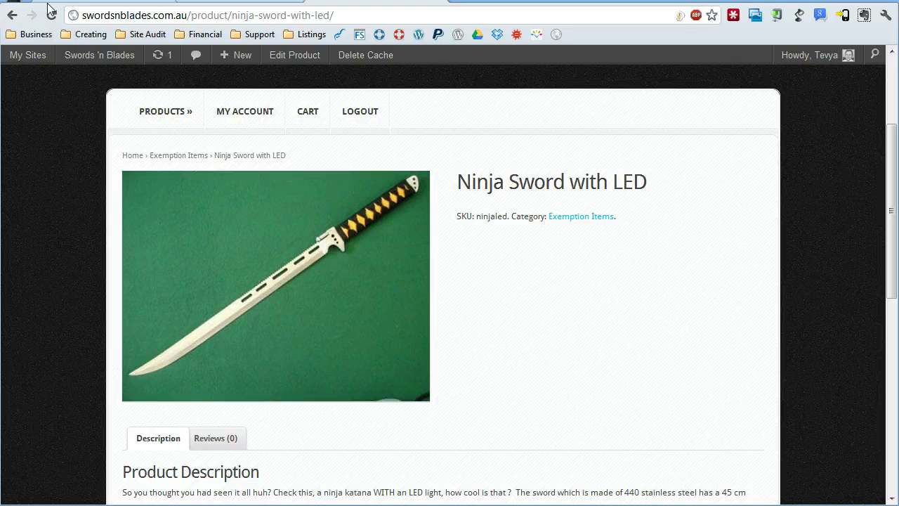
# Step: Reload the product page and select size Medium with colour Blue
pyautogui.click(52, 14)
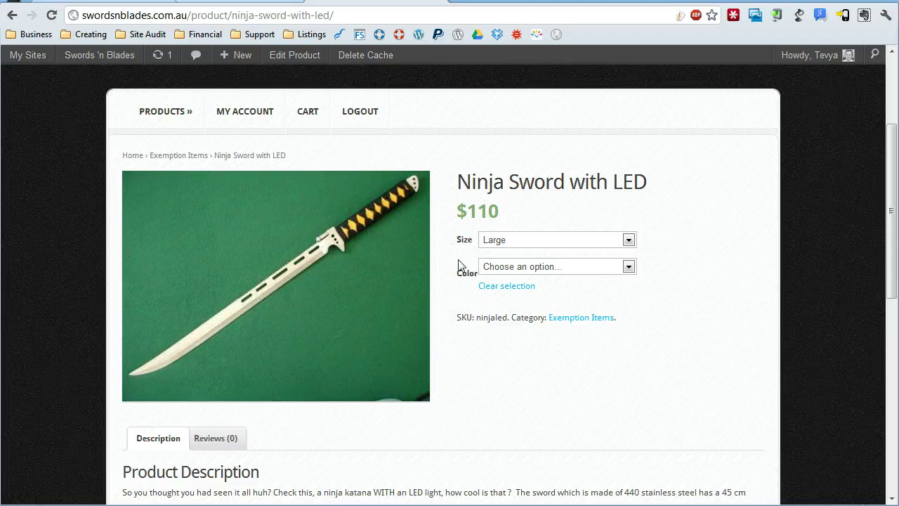
pyautogui.click(528, 245)
pyautogui.click(519, 271)
pyautogui.click(517, 267)
pyautogui.click(520, 291)
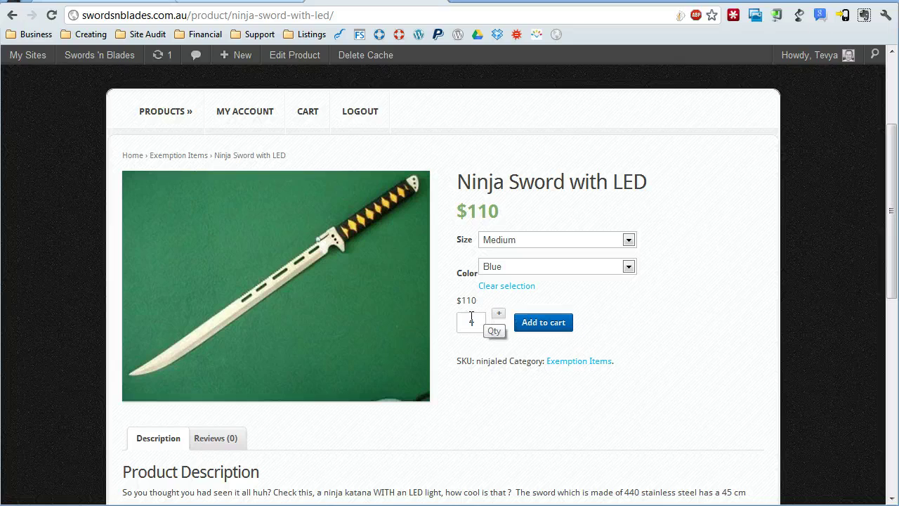
# Step: Try Large/Red, then switch back to Medium/Blue to confirm the choices work
pyautogui.click(548, 246)
pyautogui.click(520, 275)
pyautogui.click(524, 266)
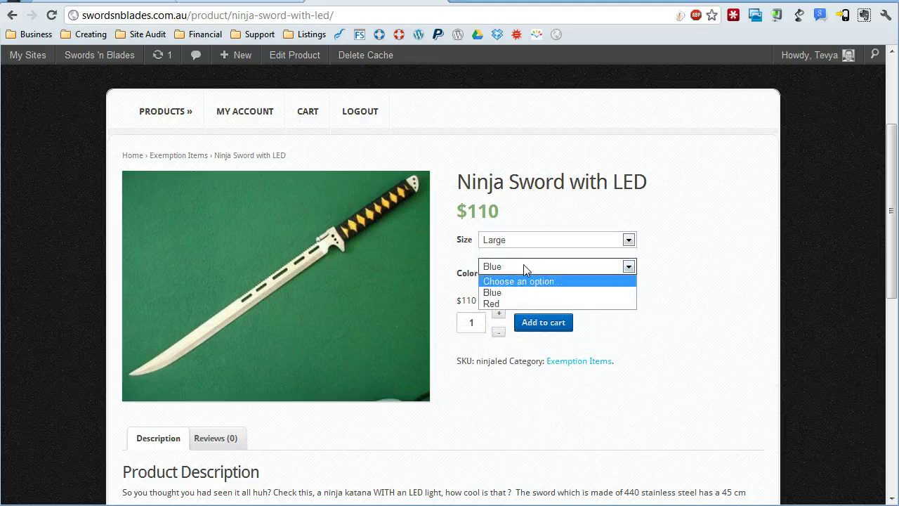
pyautogui.click(512, 304)
pyautogui.click(540, 244)
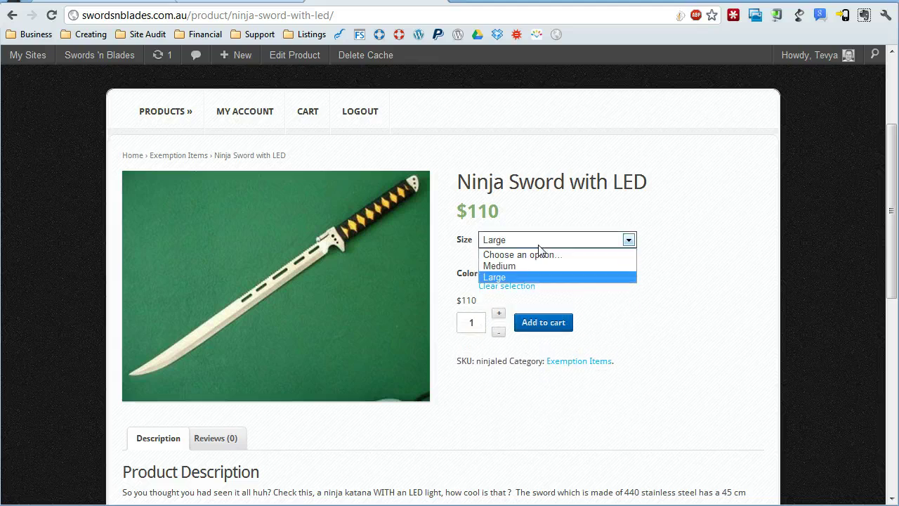
pyautogui.click(535, 265)
pyautogui.click(532, 267)
pyautogui.click(524, 290)
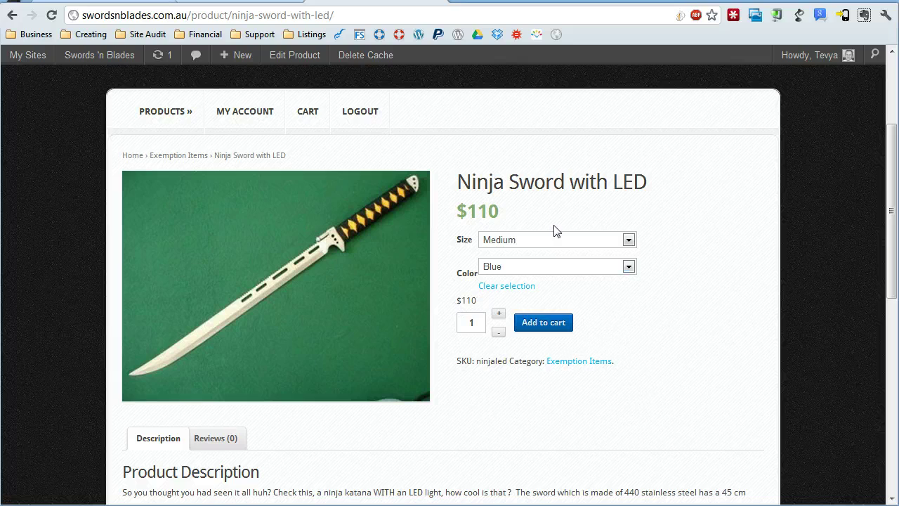
# Step: Clear the size selection and review the $110 product page
pyautogui.click(533, 240)
pyautogui.click(521, 255)
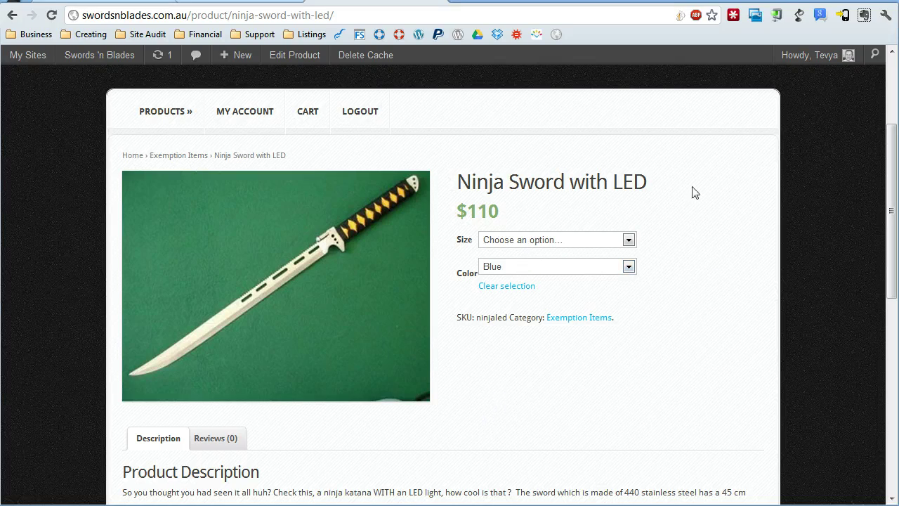
pyautogui.scroll(-2, 480, 356)
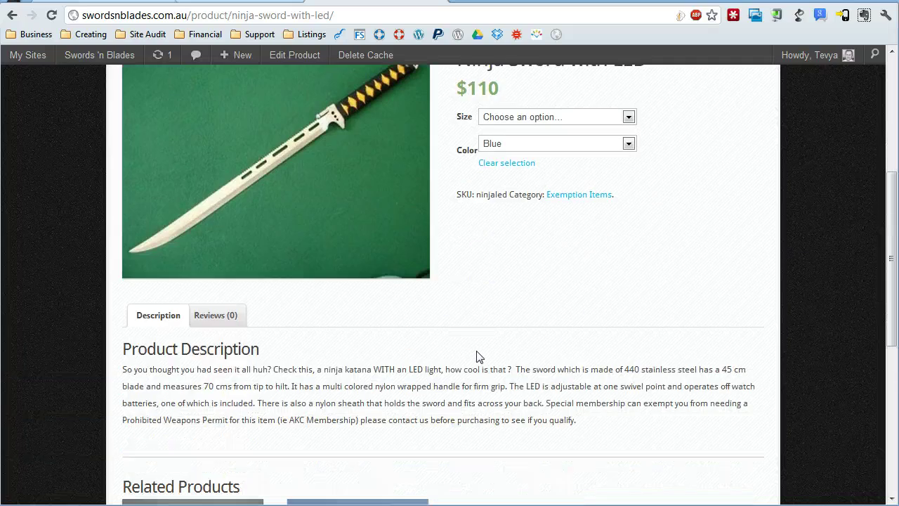
pyautogui.scroll(1, 474, 357)
pyautogui.scroll(1, 478, 365)
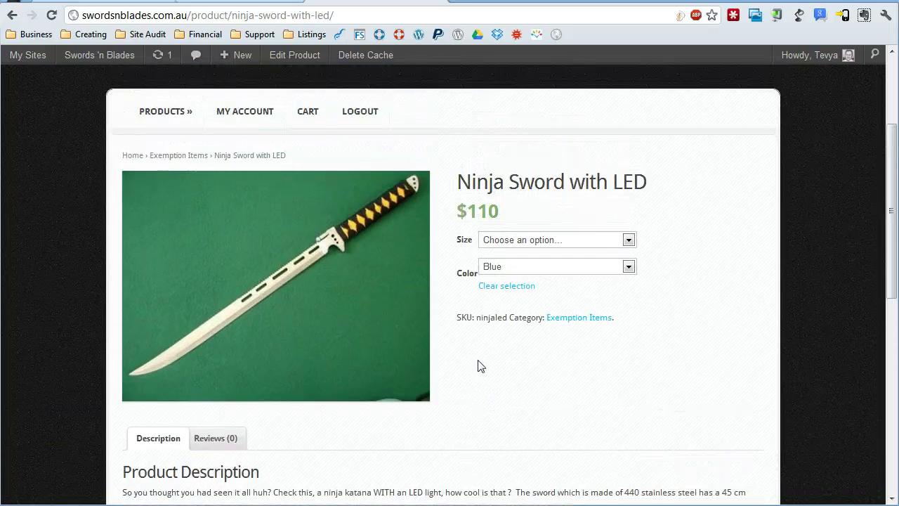